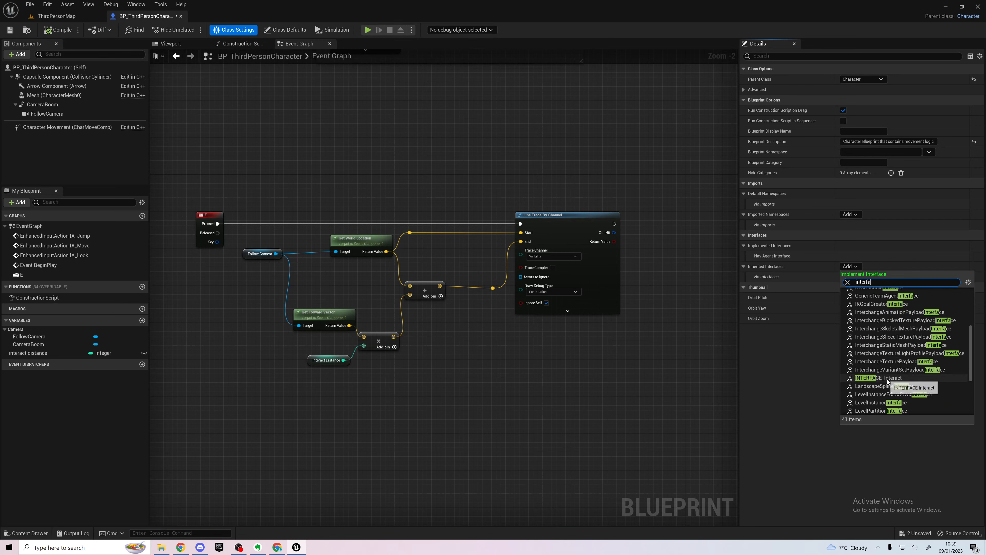
Implement the INTERFACE_Interact interface in the third-person character blueprint and compile it
left_click(888, 378)
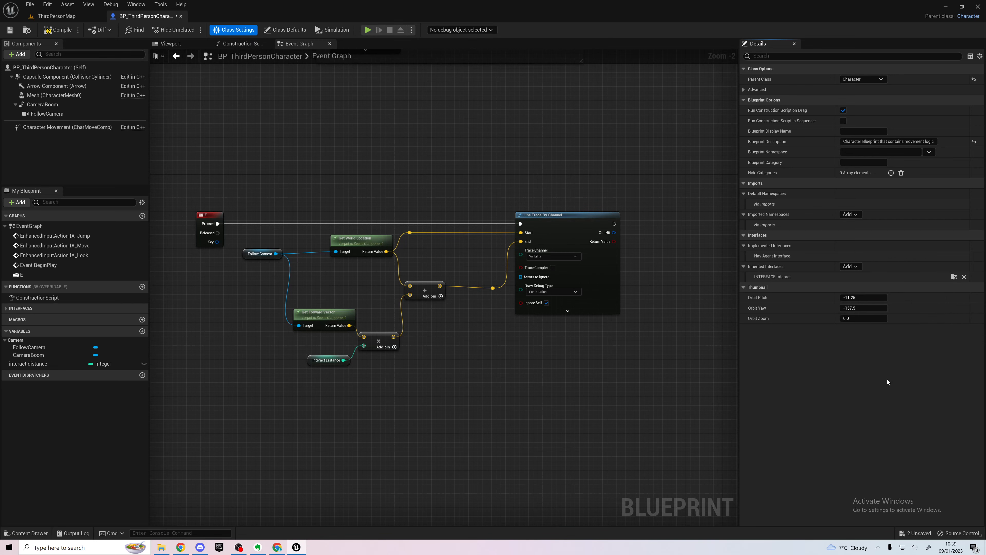
left_click(58, 30)
right_click_drag(434, 202, 297, 187)
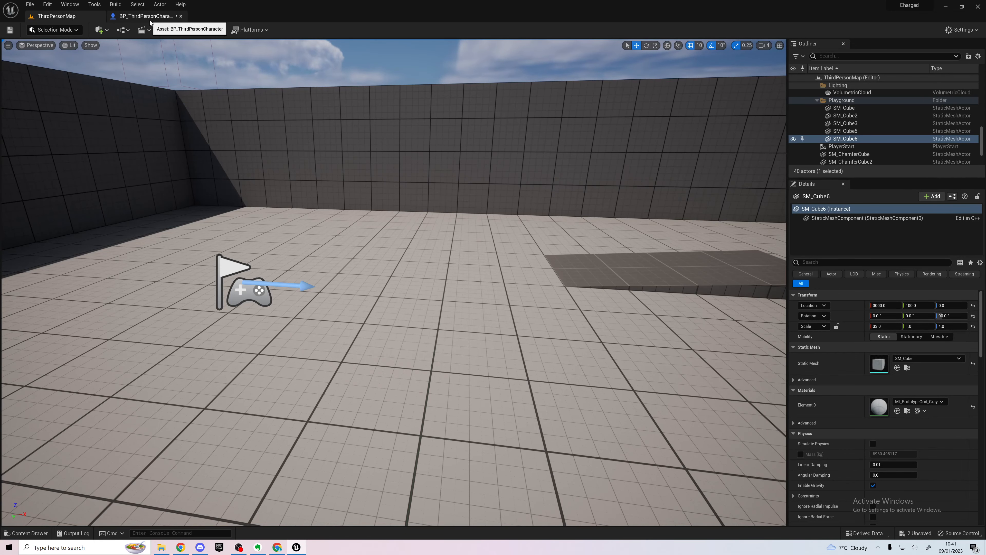
Create a new folder named Actors in the project's Content folder
left_click(26, 533)
left_click(372, 454)
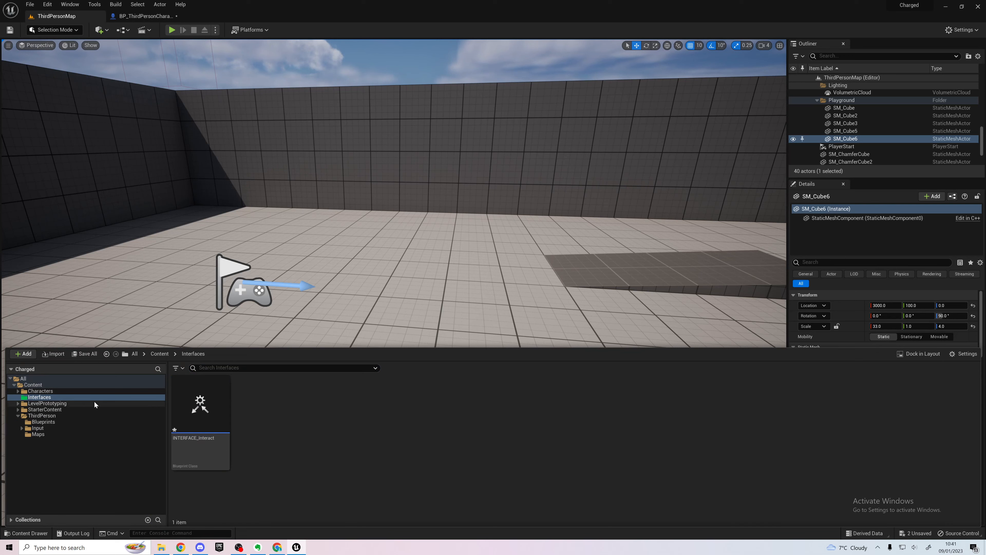
left_click(19, 416)
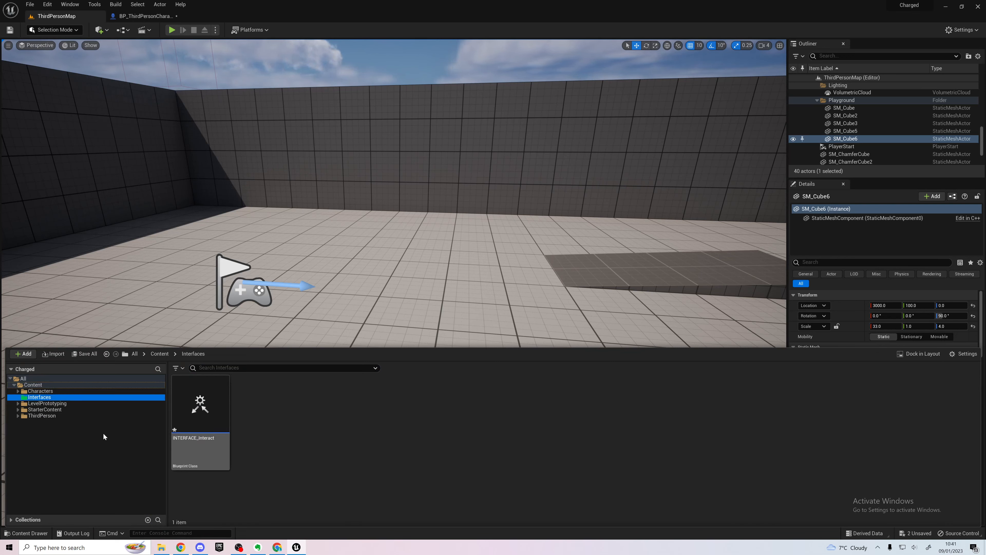
left_click(33, 385)
right_click(511, 409)
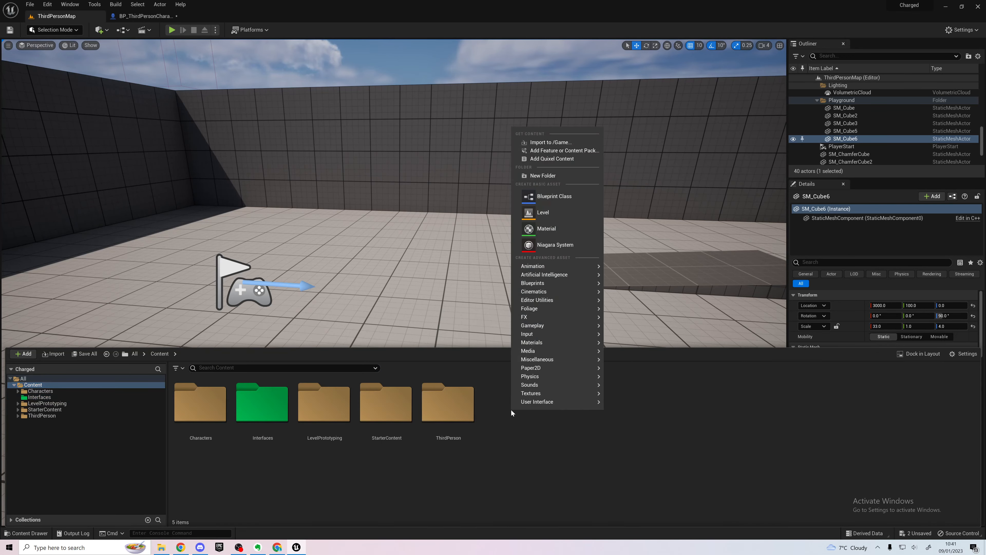
left_click(556, 179)
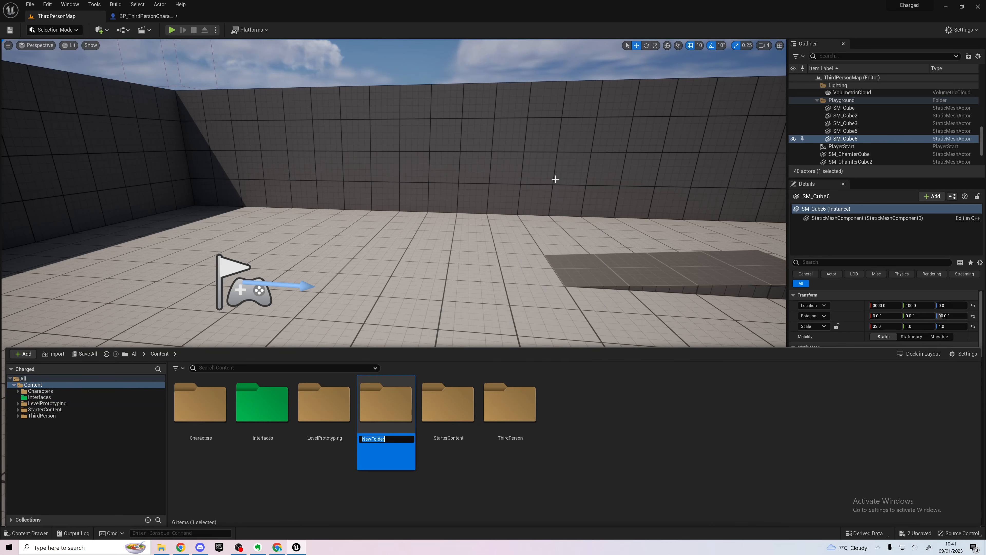
type("Actors")
key("Return")
Set the Actors folder's colour to the same green as the Interfaces folder
right_click(214, 412)
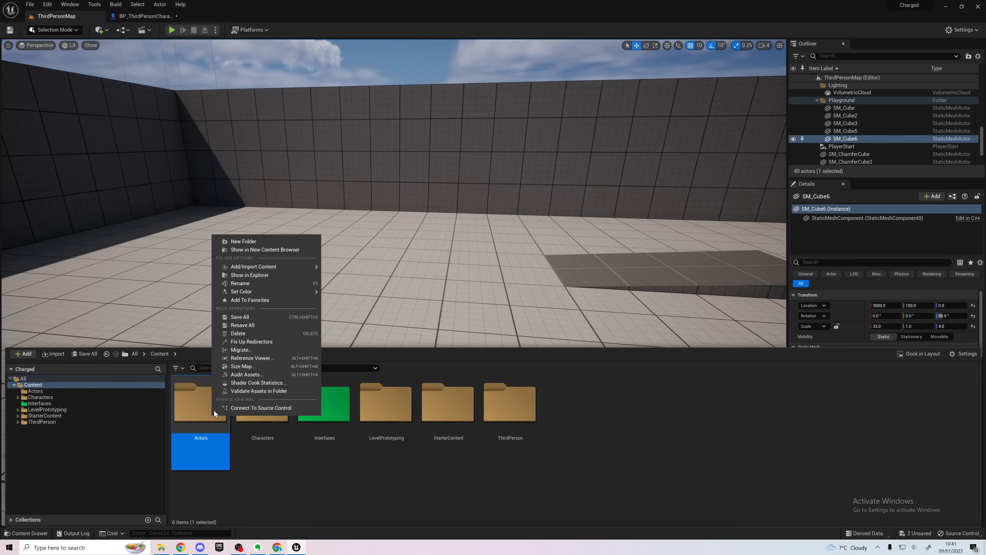
mouse_move(283, 291)
left_click(328, 308)
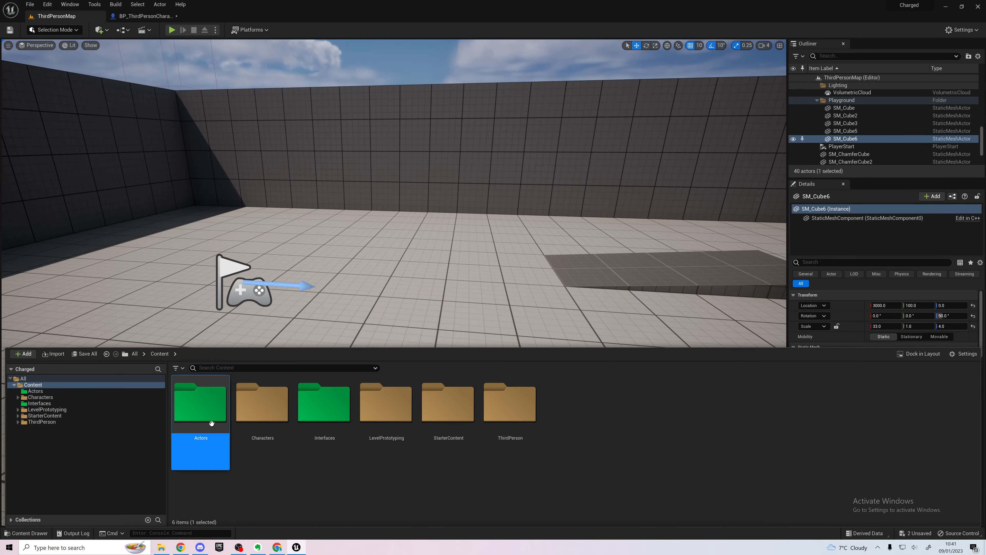
Create a subfolder named Interactable inside the Actors folder
double_click(223, 420)
right_click(259, 420)
mouse_move(261, 415)
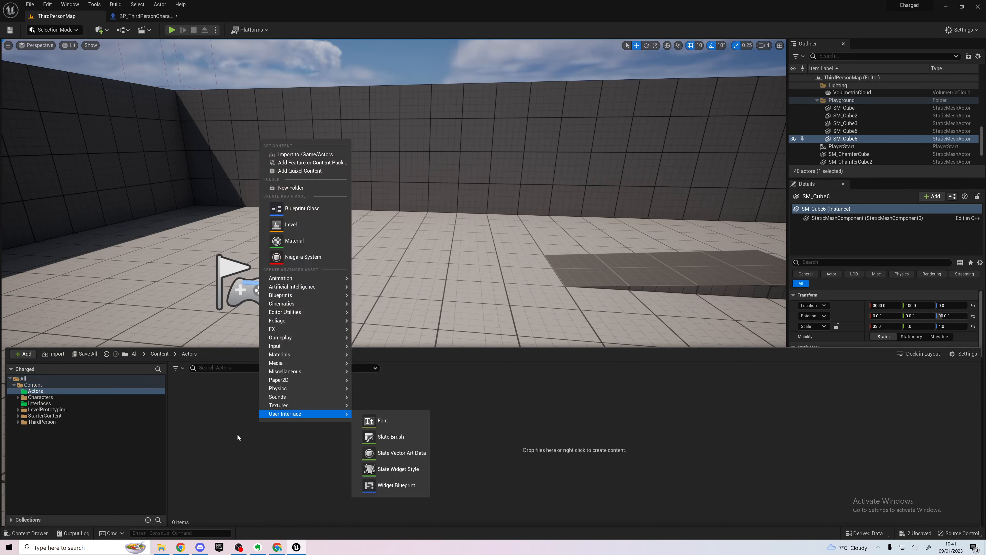
left_click(303, 188)
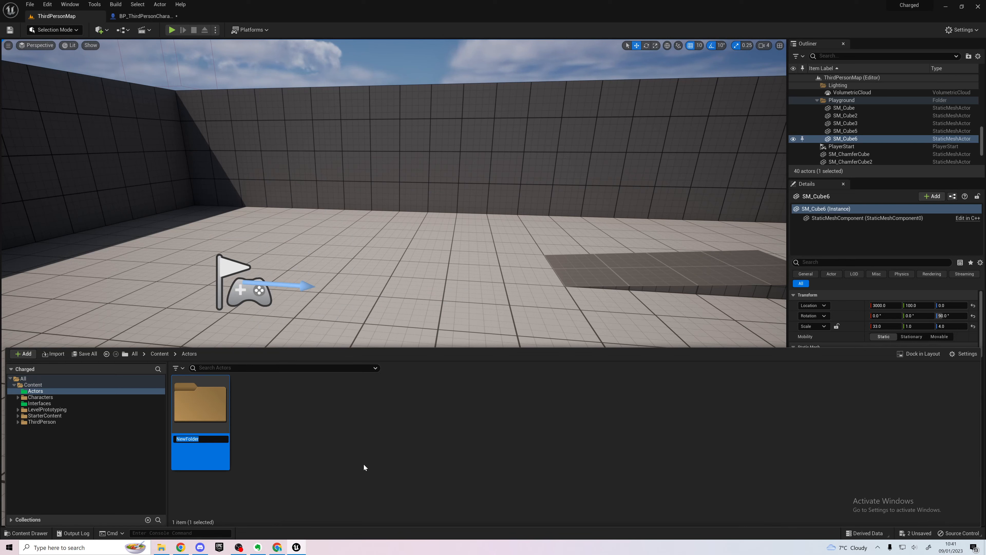
key("BackSpace")
type("Interactable")
key("Return")
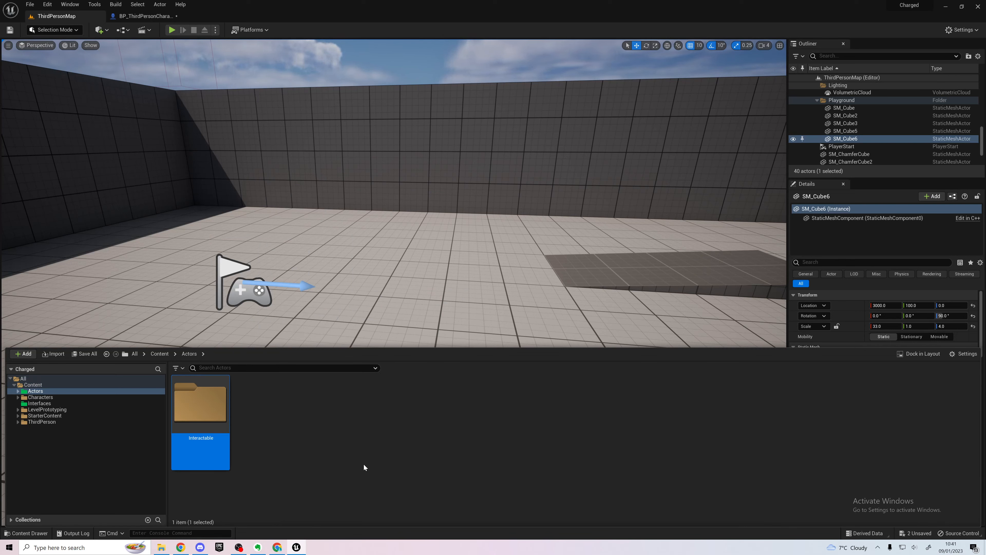
Create an Actor blueprint class named MASTER_Interactable inside the Interactable folder
double_click(199, 402)
right_click(263, 413)
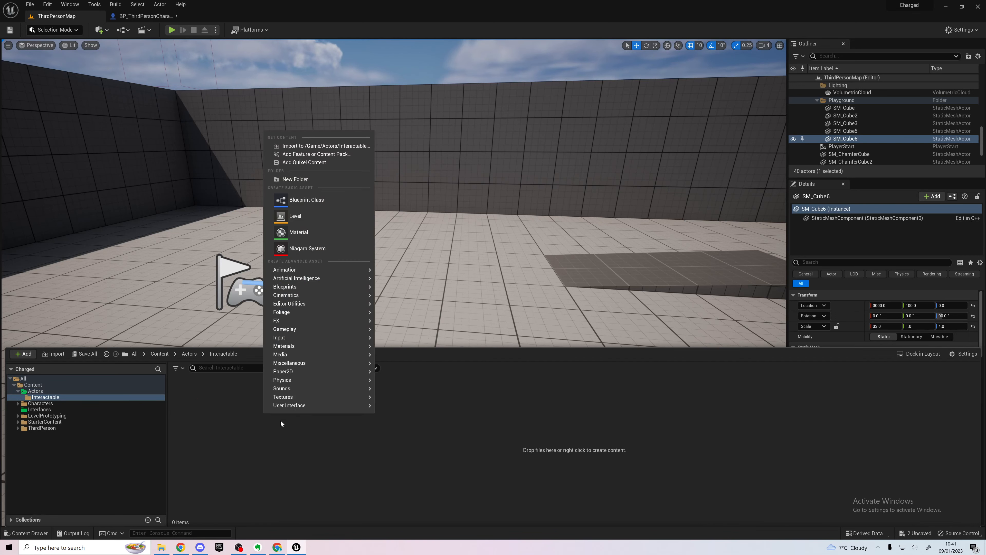
left_click(319, 204)
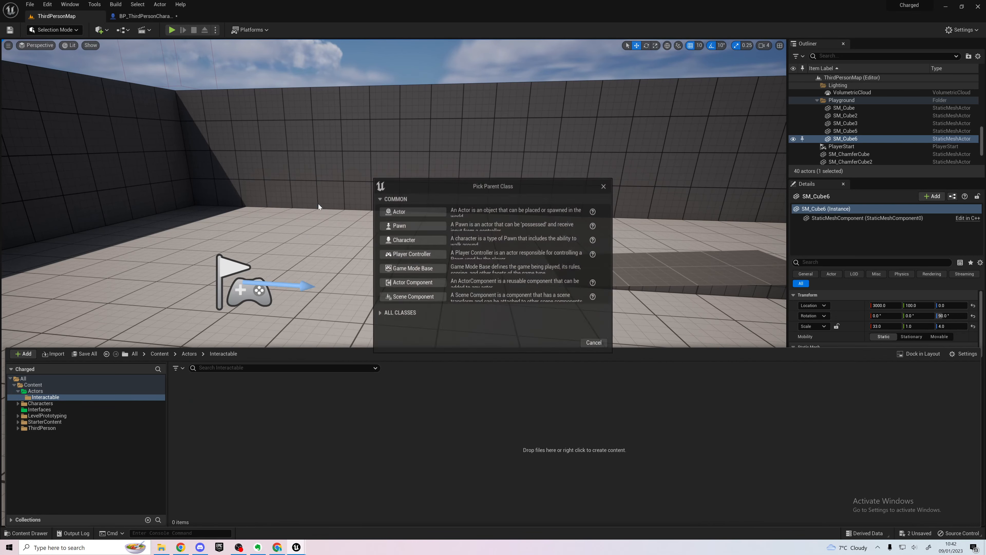
left_click(414, 213)
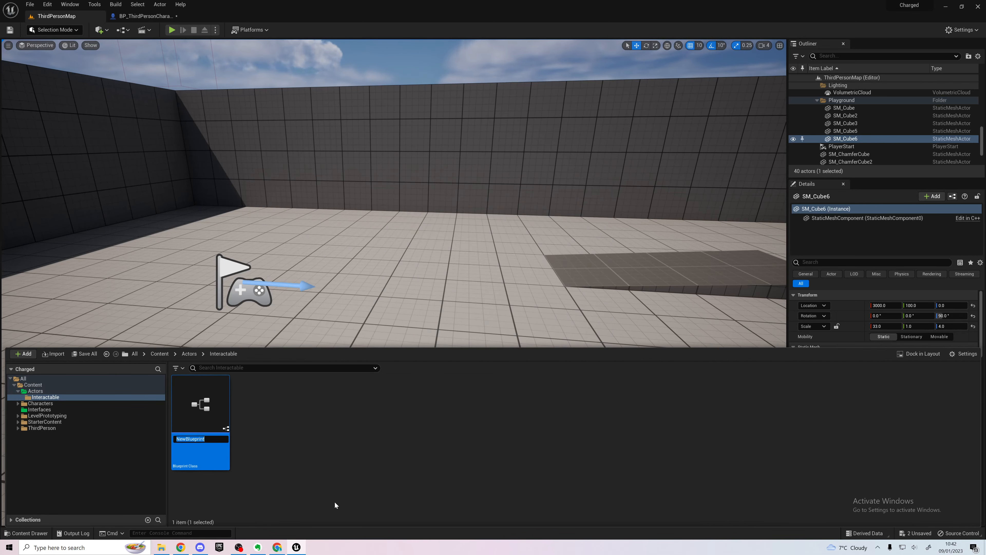
type("MASTER_Interactable")
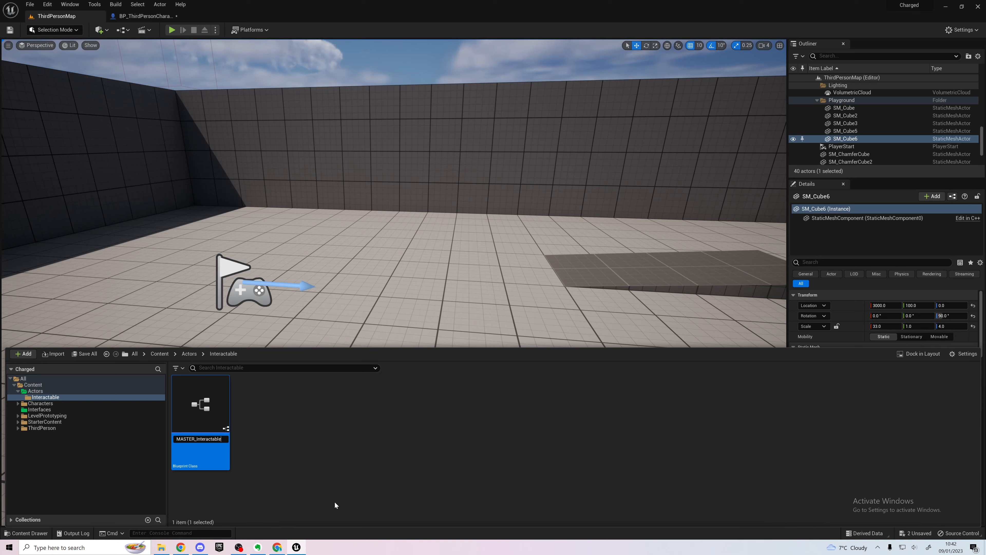
key("Return")
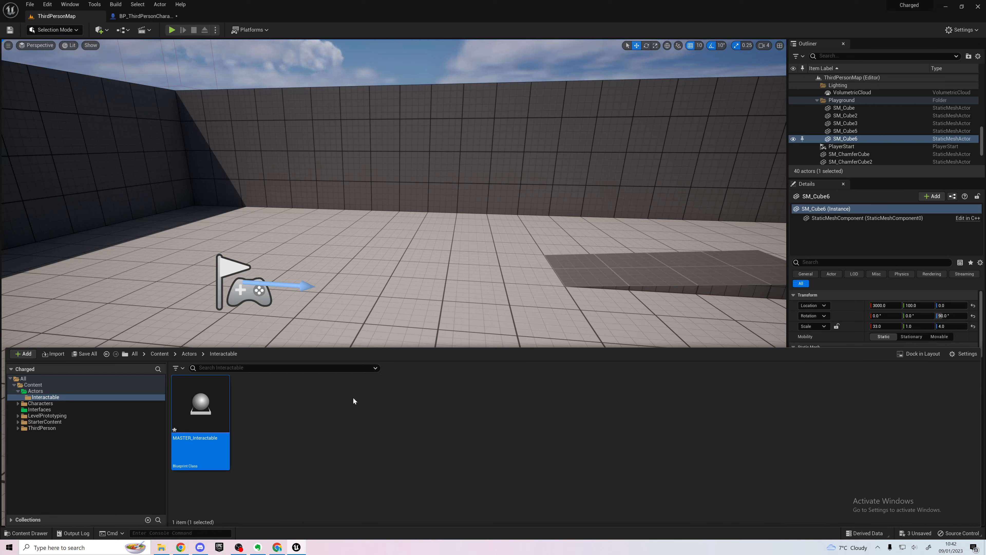
Create a child blueprint class of MASTER_Interactable, keeping the suggested name
right_click(205, 406)
left_click(239, 443)
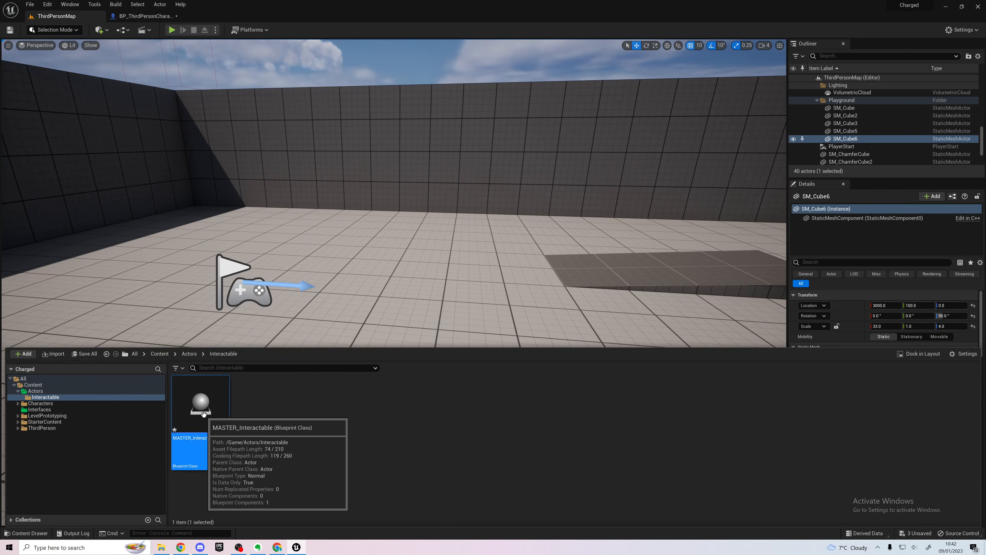
right_click(215, 420)
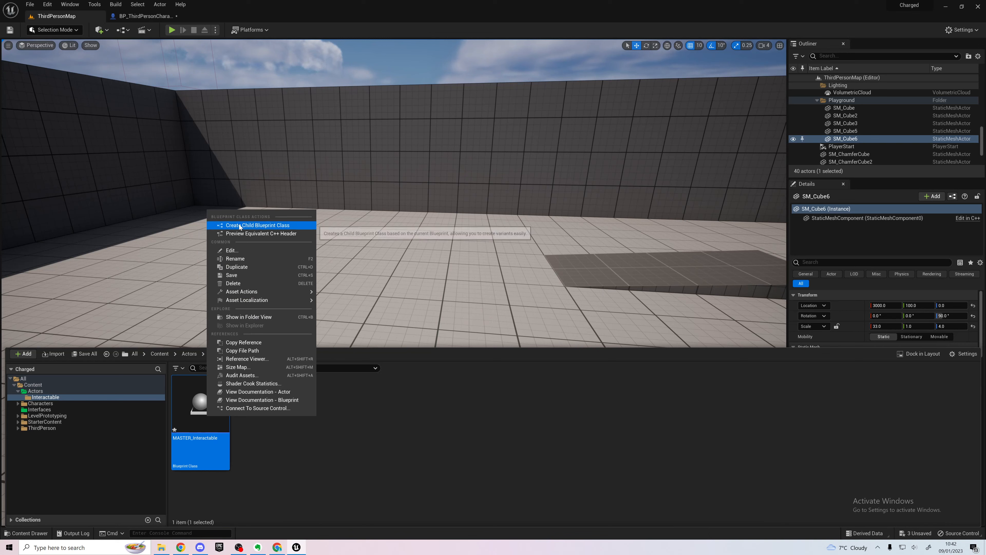
left_click(249, 225)
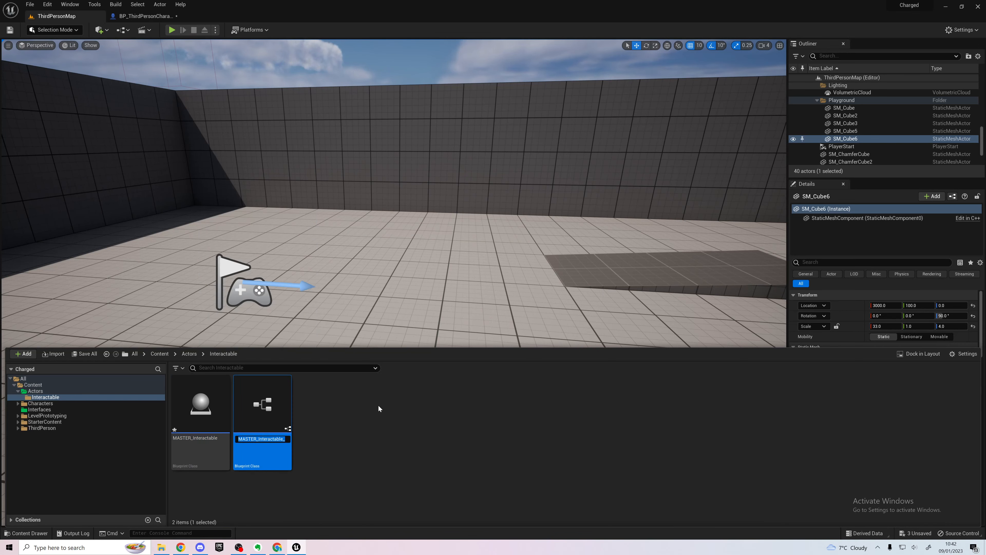
key("Return")
left_click(194, 418)
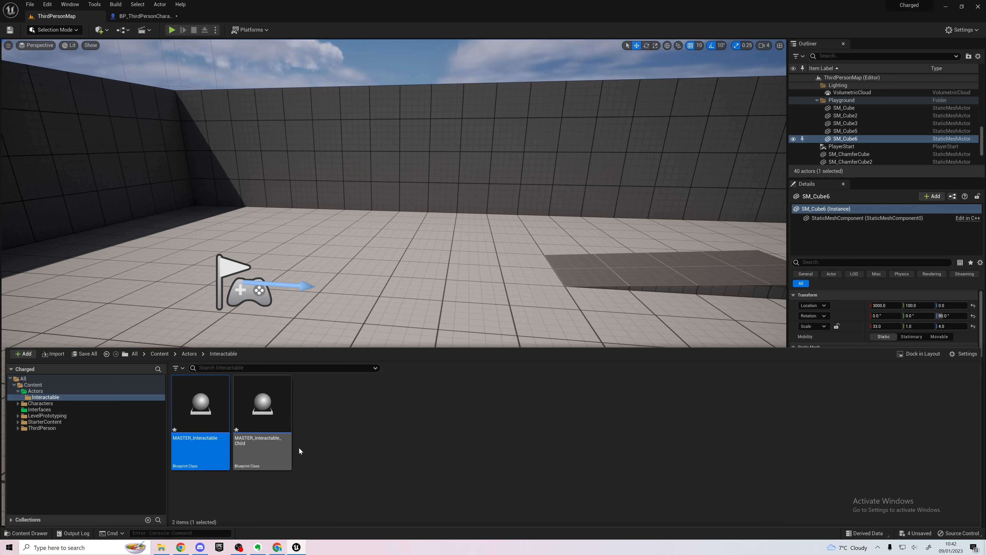
mouse_move(200, 408)
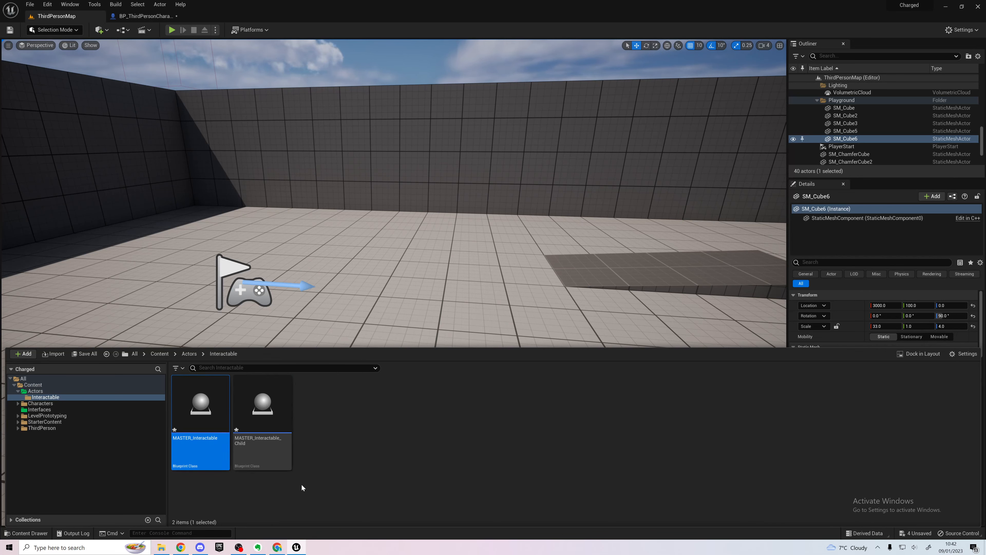
left_click(277, 443)
left_click(422, 410)
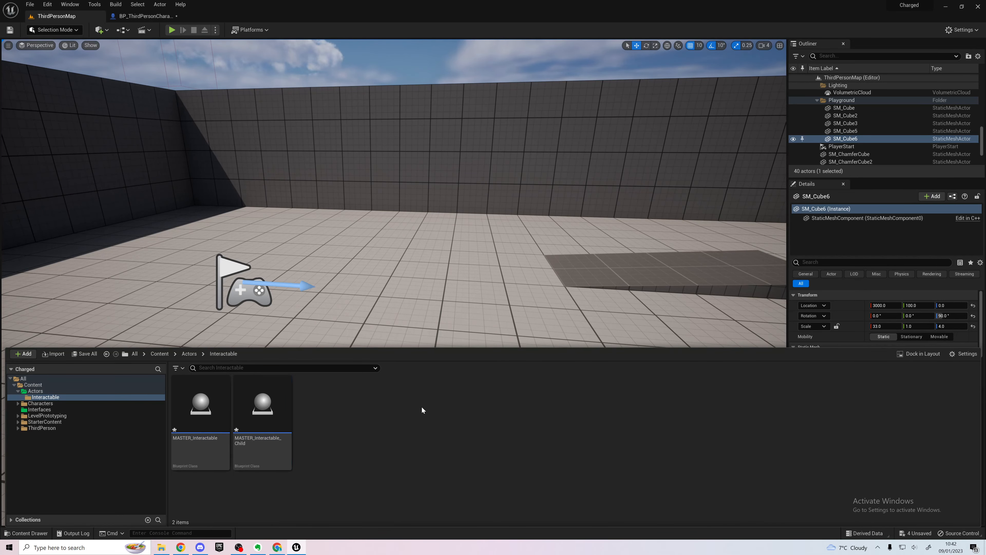
left_click(232, 420)
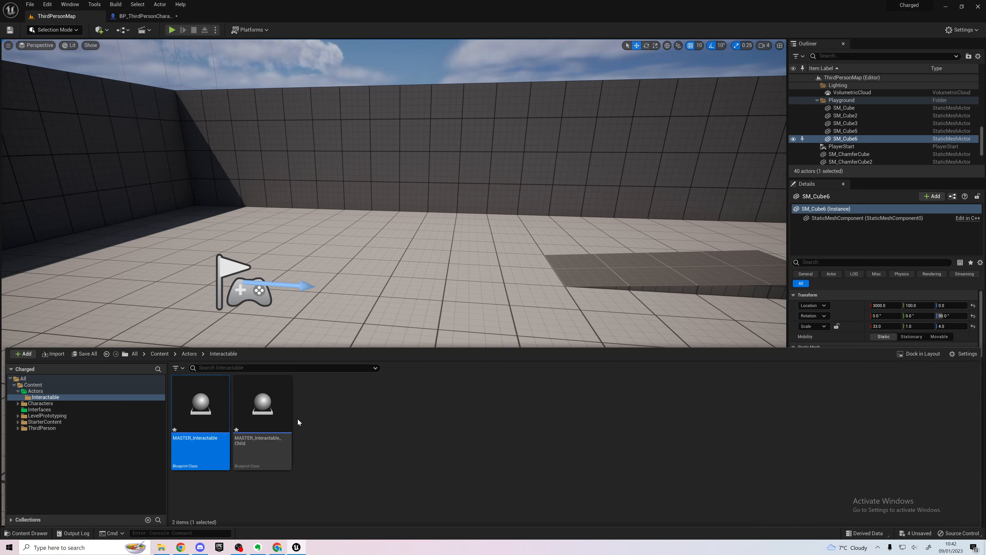
Rename the child blueprint of MASTER_Interactable as MASTER_Pickup
left_click(271, 427)
right_click(286, 418)
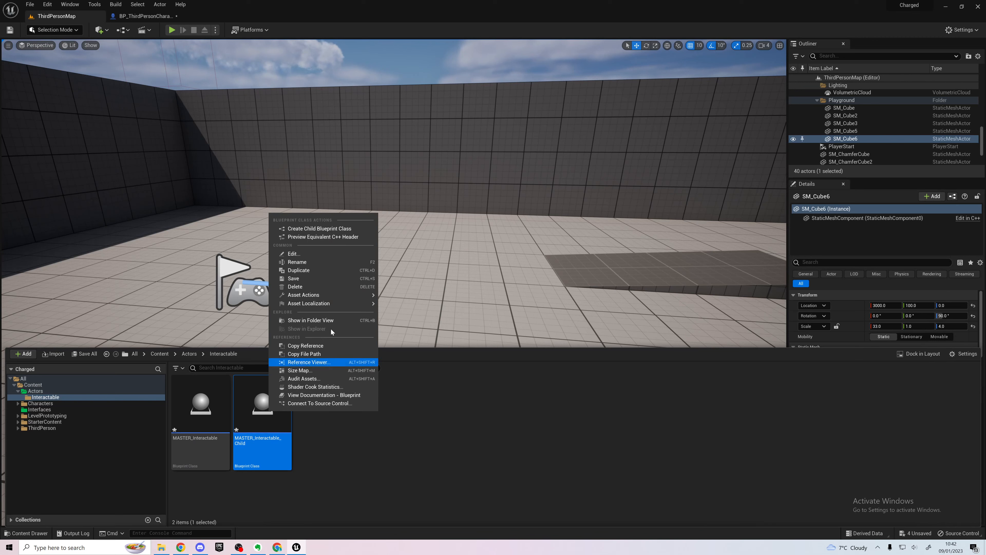
left_click(332, 263)
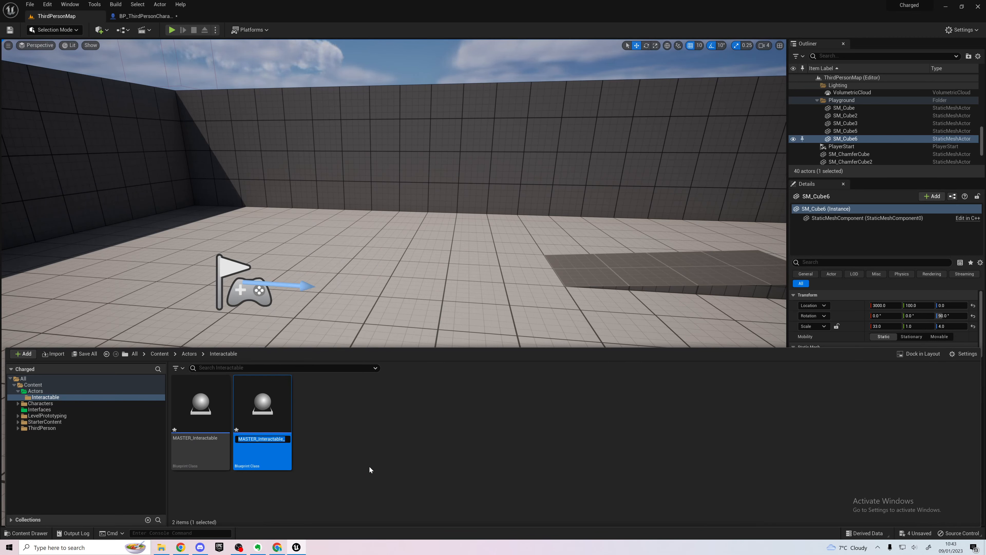
key("End")
key("BackSpace")
key("BackSpace")
key("BackSpace")
key("BackSpace")
key("BackSpace")
key("BackSpace")
key("BackSpace")
key("BackSpace")
key("BackSpace")
key("BackSpace")
key("BackSpace")
key("BackSpace")
key("BackSpace")
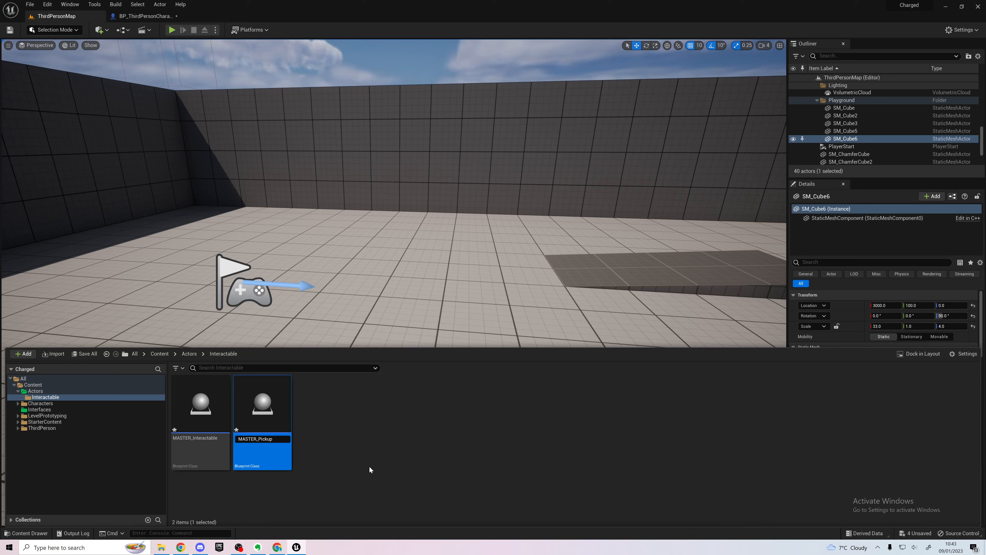
key("Return")
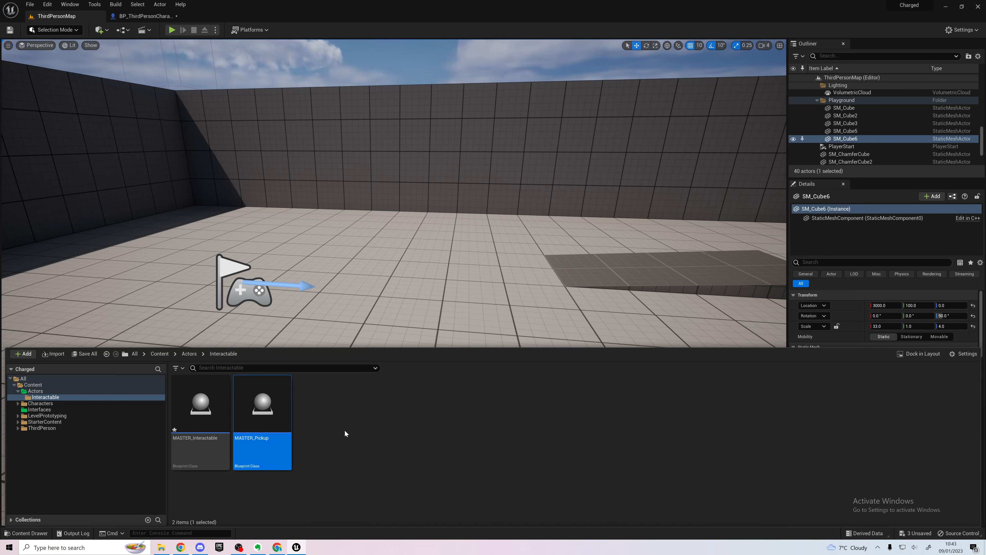
key("Left")
left_click(280, 418)
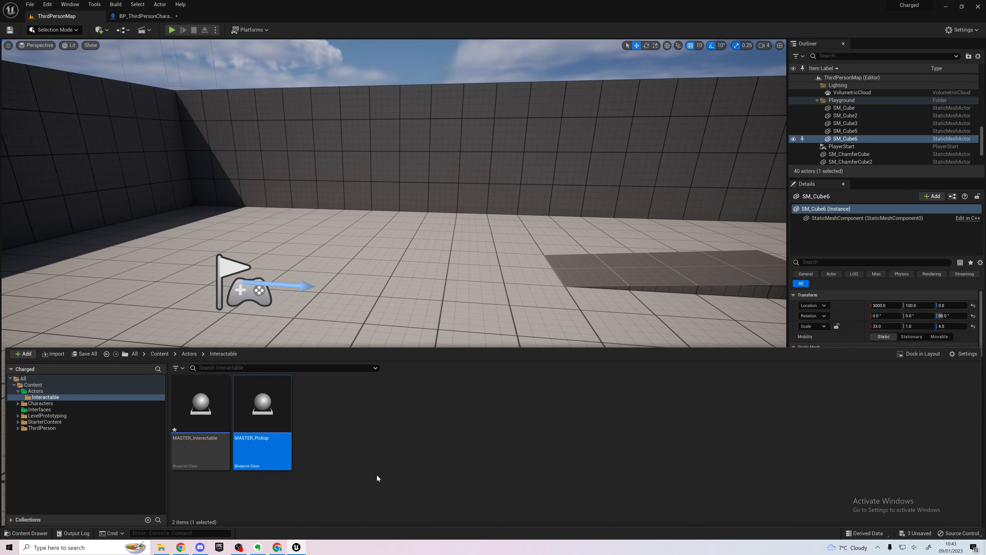
left_click(315, 467)
left_click(268, 411)
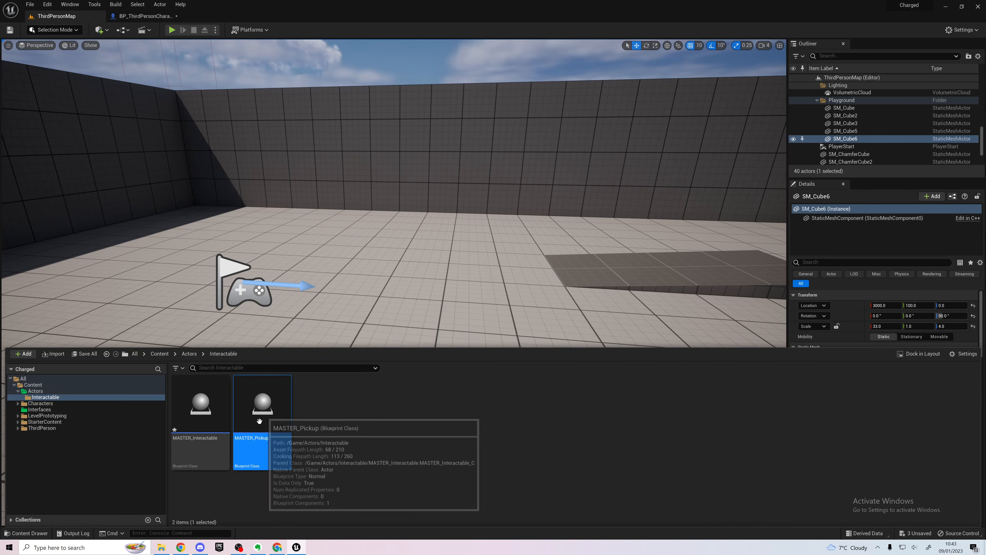
left_click(427, 443)
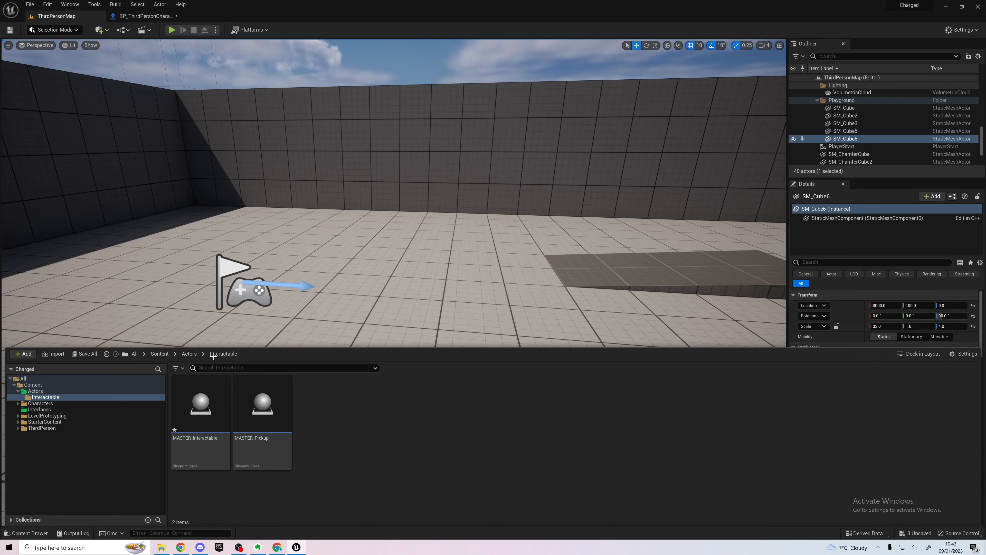
Return to the BP_ThirdPersonCharacter event graph and compile the blueprint
left_click(144, 16)
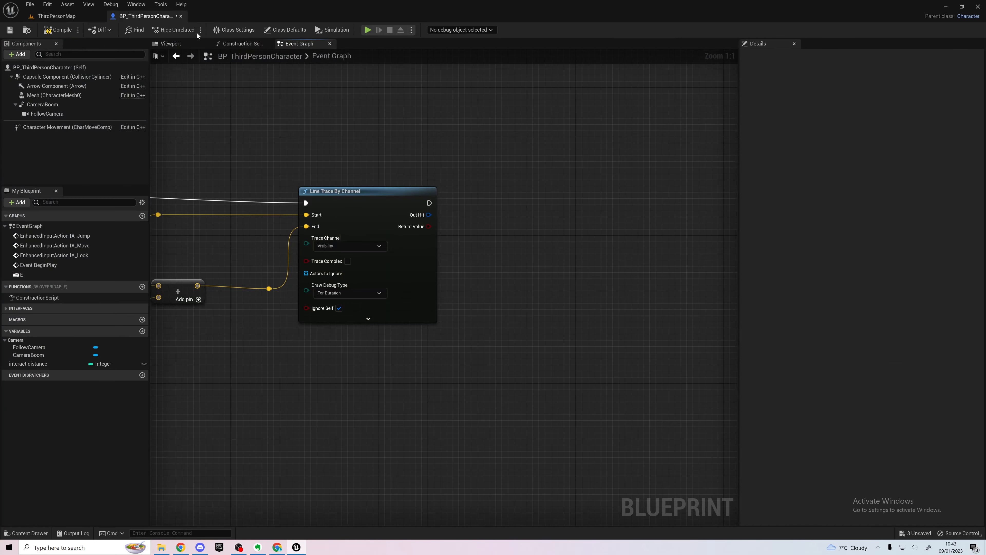
left_click(58, 31)
mouse_move(258, 167)
right_mouse_down()
mouse_move(469, 132)
mouse_move(765, 130)
mouse_move(248, 130)
mouse_move(165, 190)
mouse_move(136, 190)
right_mouse_up()
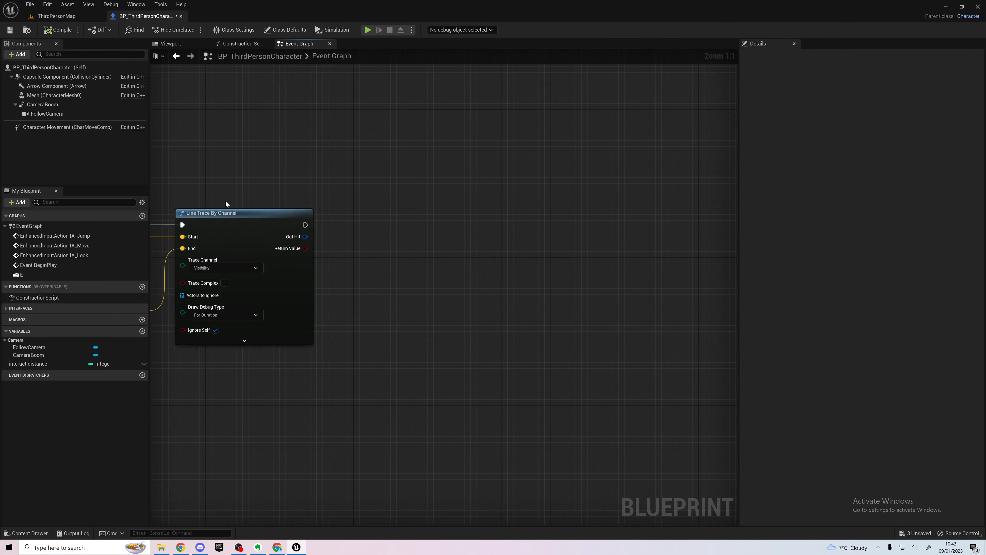
left_click_drag(306, 236, 440, 290)
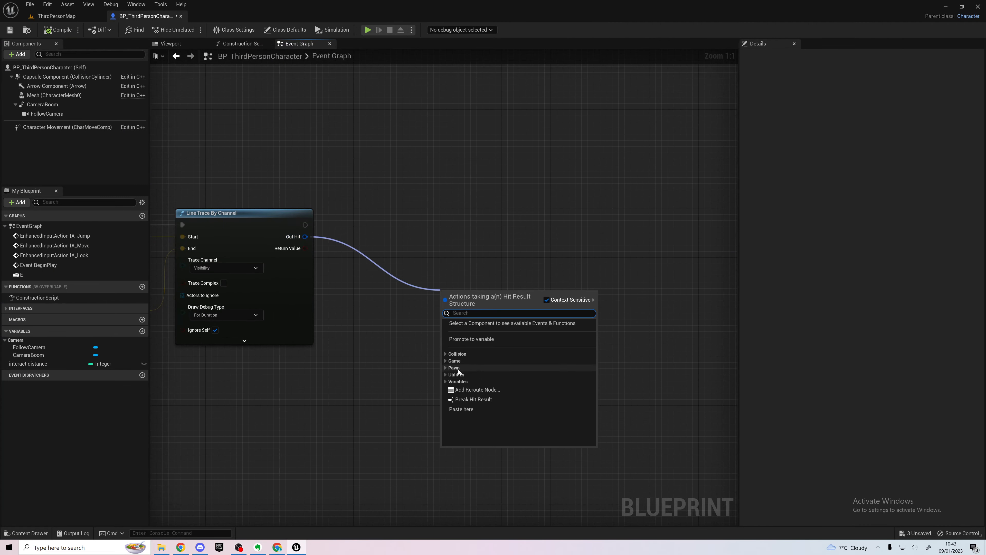
right_click_drag(304, 349, 658, 336)
right_click_drag(524, 151, 276, 163)
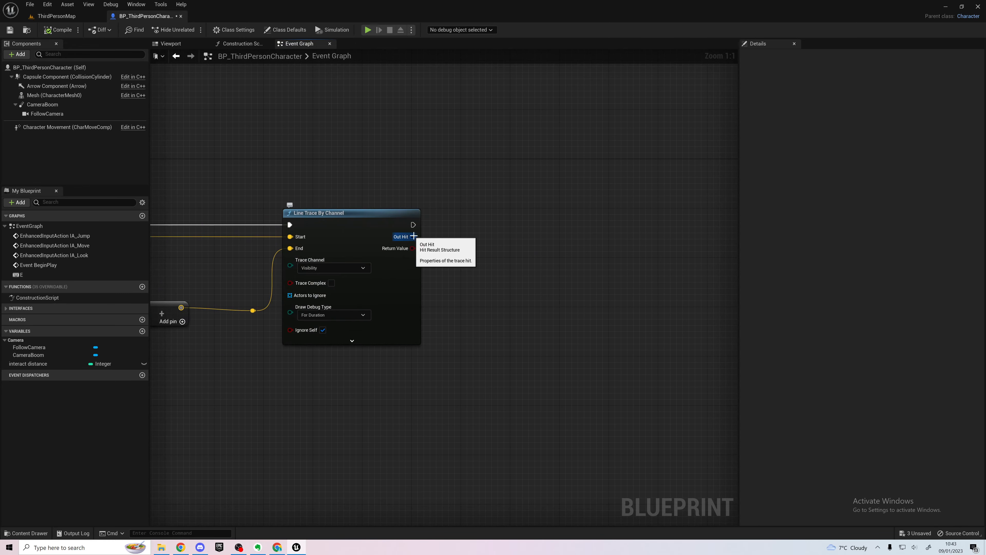
Add a Break Hit Result node to the line trace's Out Hit, expand all its pins and place it beside the trace
left_click_drag(412, 237, 463, 267)
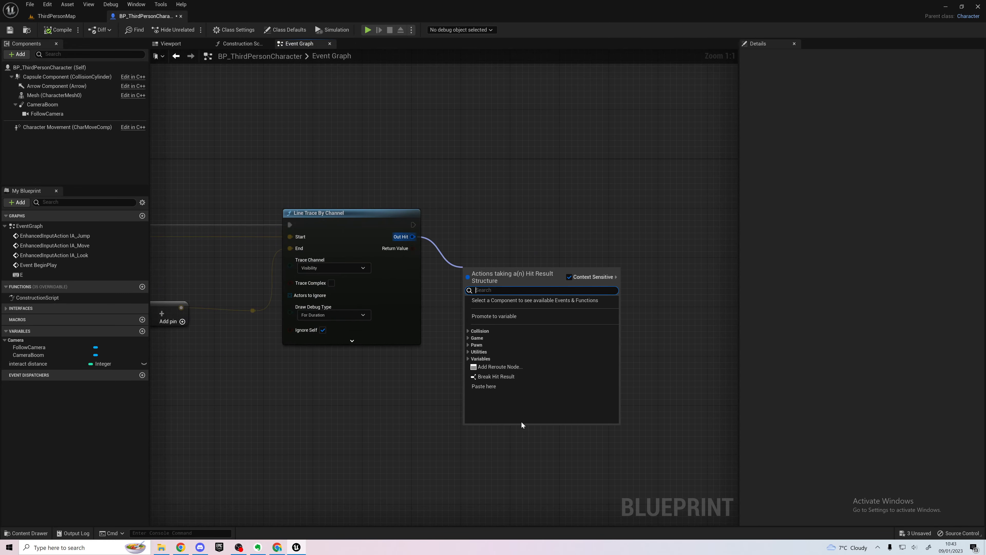
left_click(494, 376)
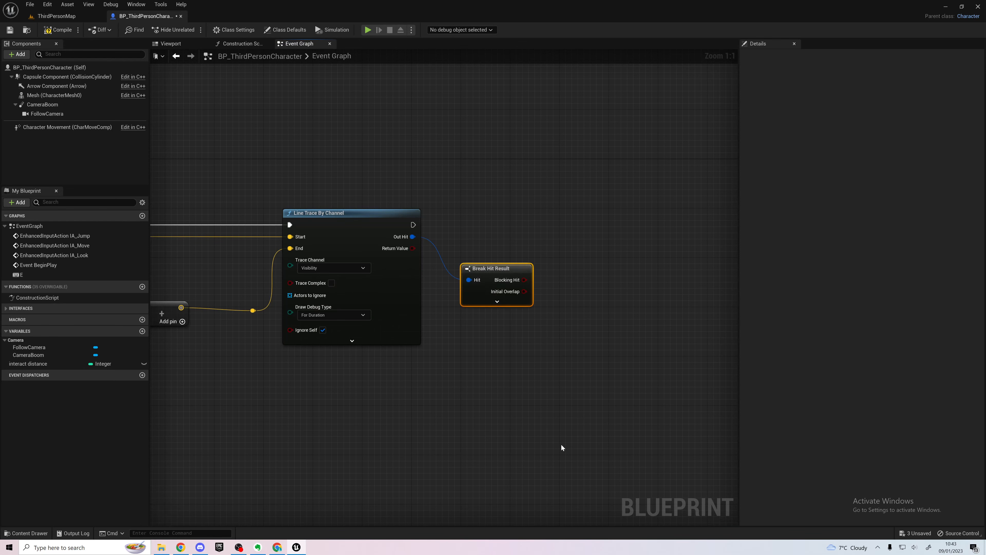
left_click(498, 301)
left_click_drag(493, 272, 461, 254)
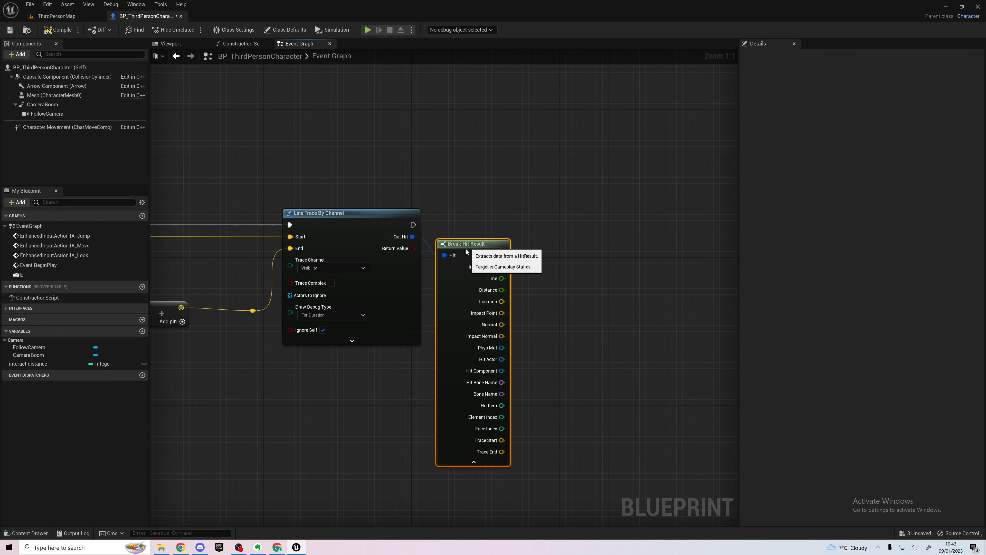
Cast the Hit Actor to MASTER_Interactable and run the cast from the line trace's execution output, aligning the nodes
right_click_drag(558, 277, 421, 235)
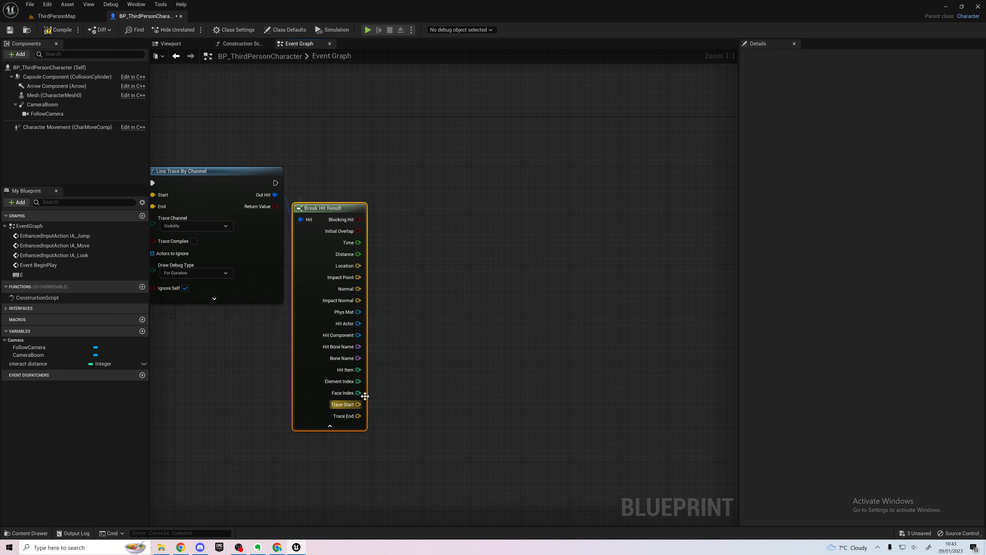
left_click_drag(358, 323, 422, 179)
type("cas")
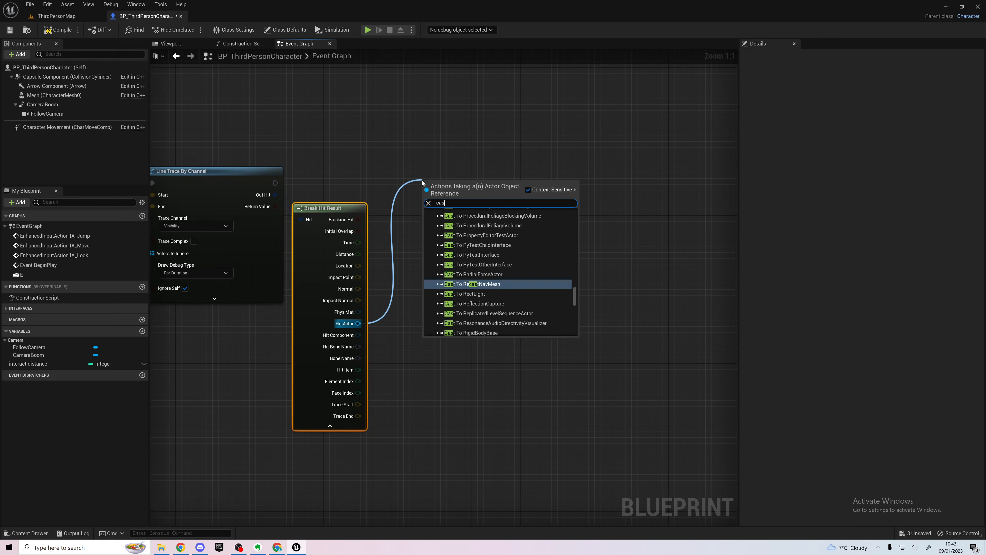
type("t master")
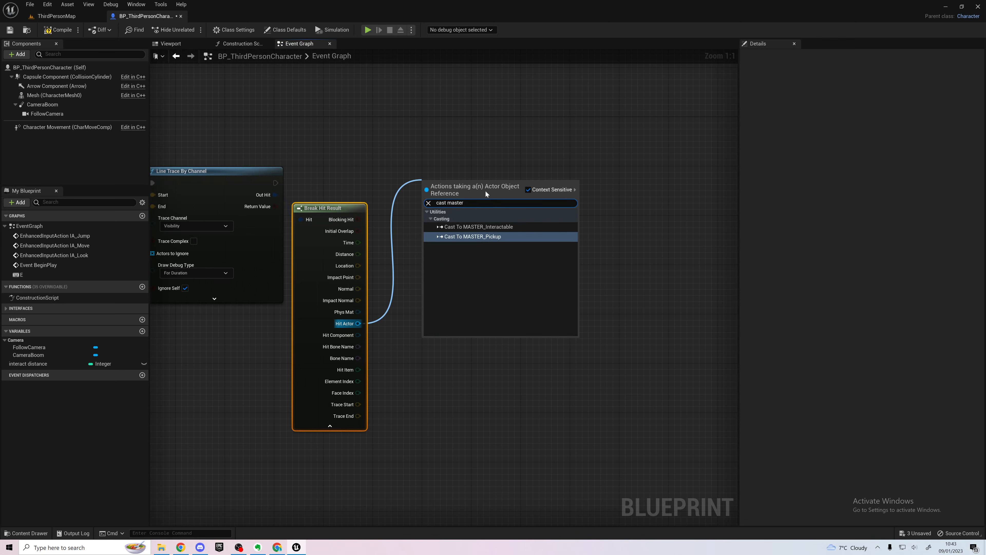
left_click(479, 227)
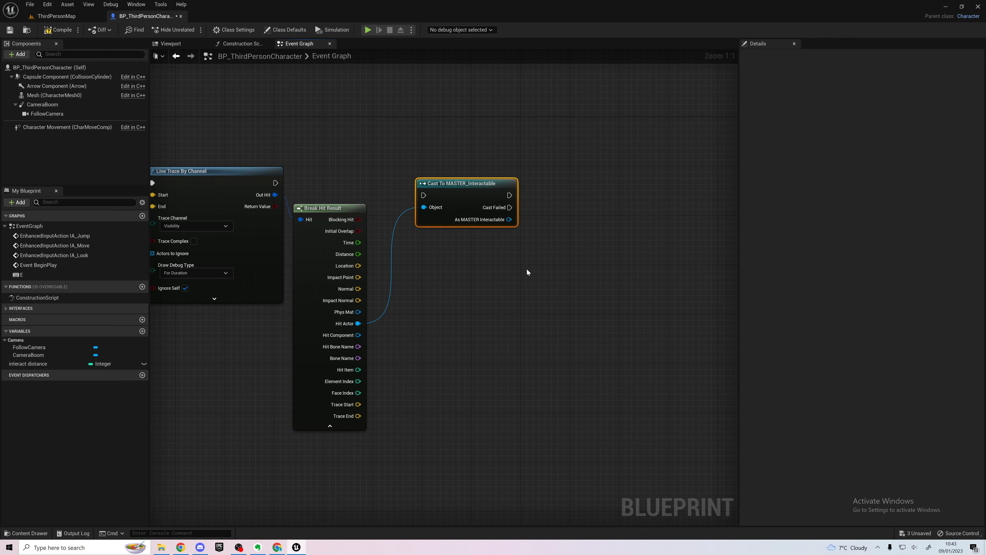
left_click_drag(457, 191, 445, 178)
left_click_drag(276, 183, 410, 183)
right_click_drag(458, 263, 421, 269)
left_click_drag(403, 191, 388, 187)
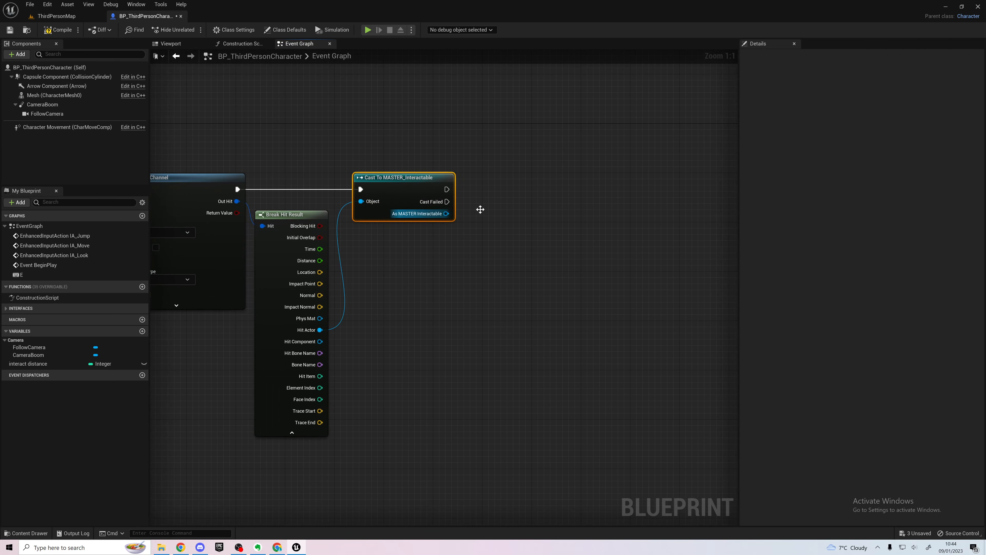
Add a Print String node to the cast's Cast Failed output with the text "not interactable"
right_click_drag(444, 289, 392, 299)
right_click_drag(432, 190, 399, 207)
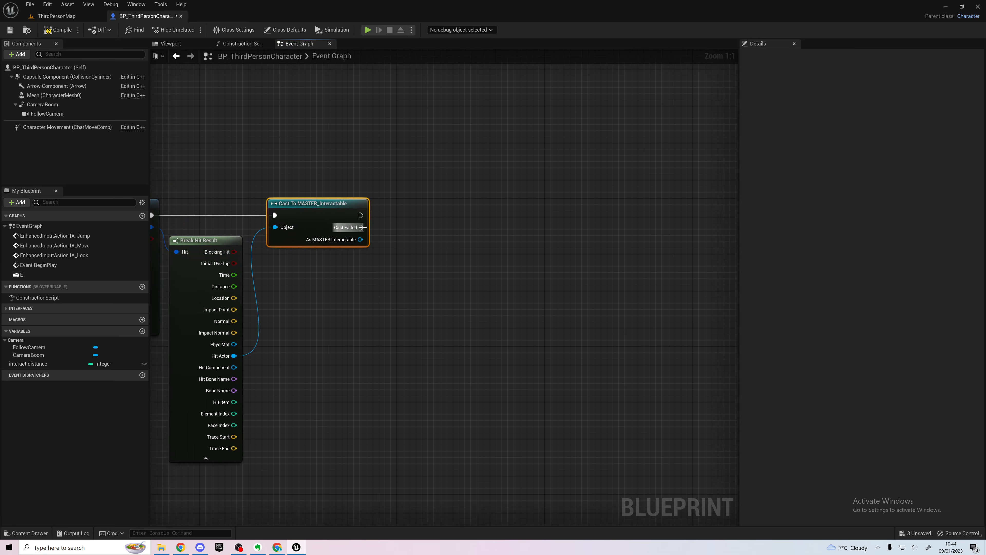
left_click_drag(361, 228, 428, 289)
type("print")
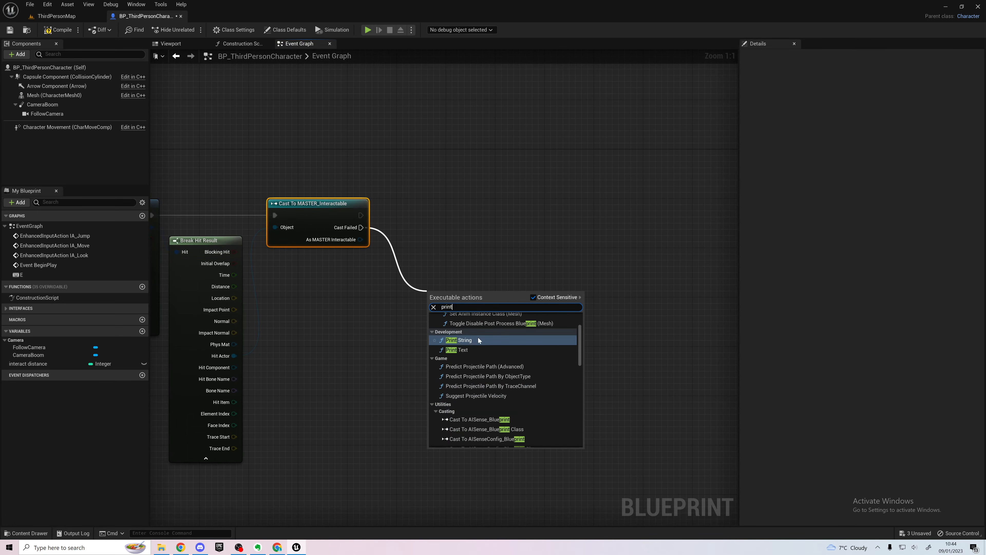
left_click(479, 341)
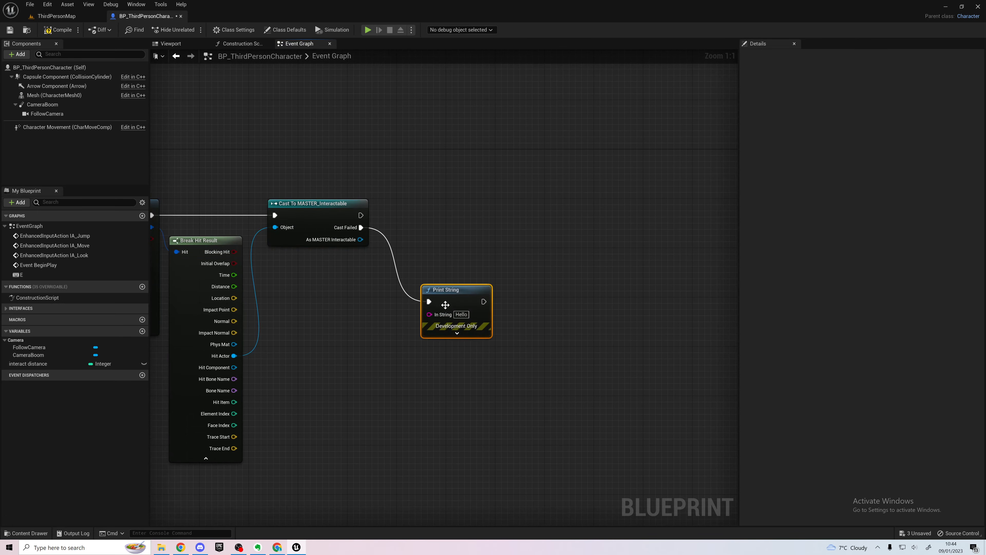
left_click_drag(429, 290, 404, 289)
left_click(436, 314)
type("no")
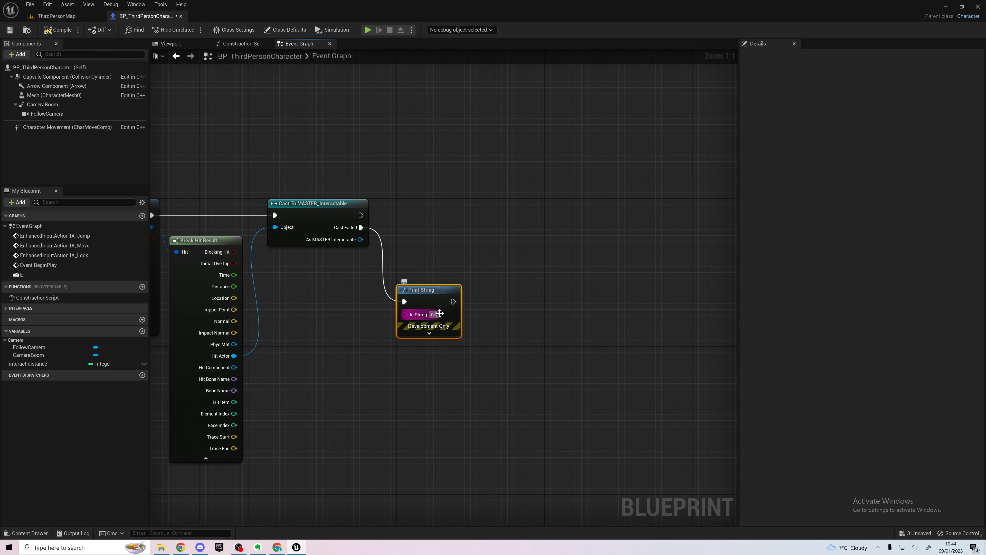
type("t interactable")
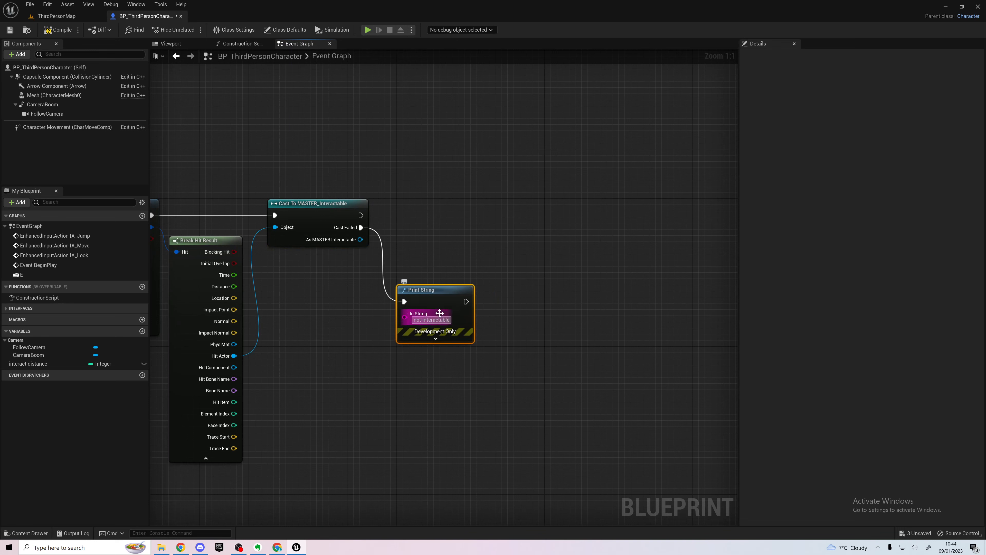
key("Return")
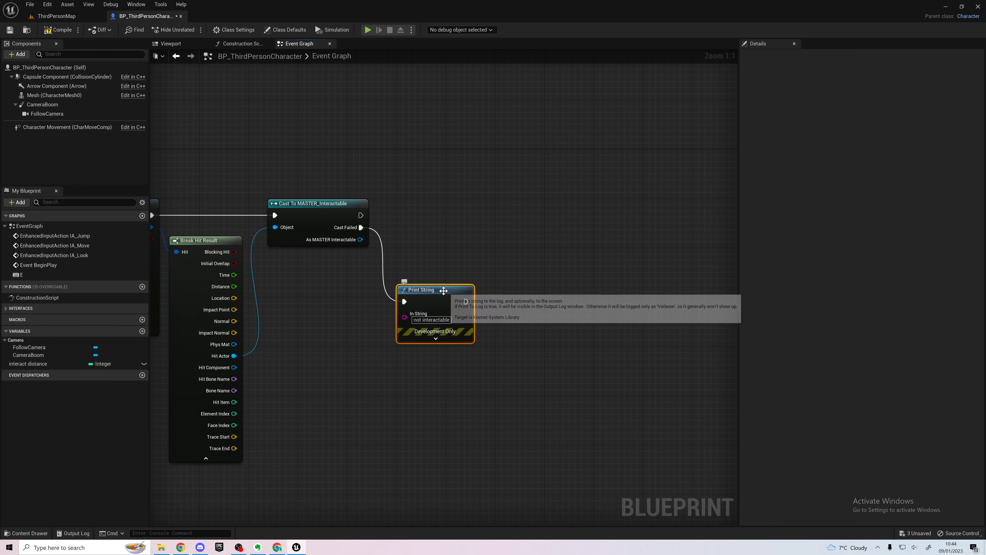
left_click_drag(432, 290, 430, 296)
Add the Interact (Message) interface call after the successful cast, with As MASTER Interactable as its Target
right_click_drag(307, 288, 261, 299)
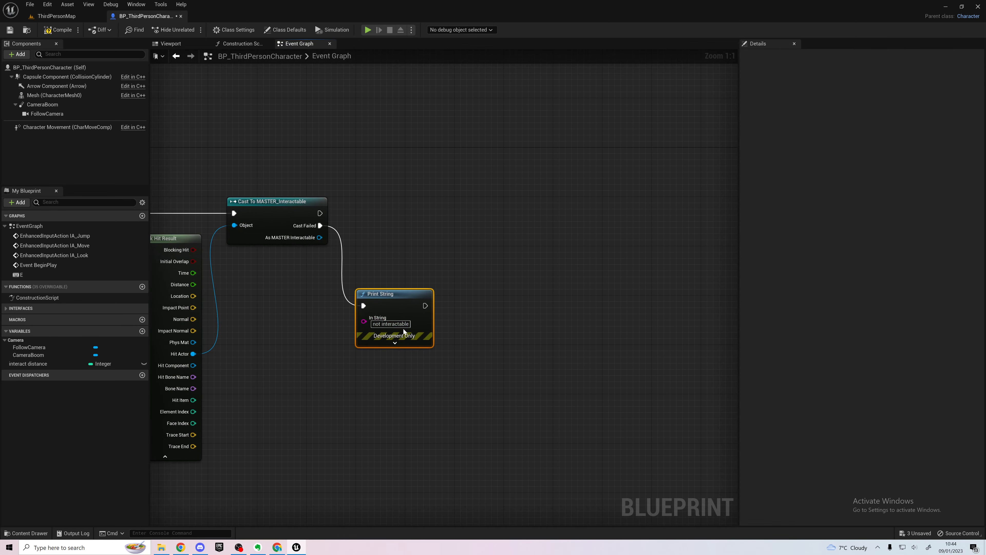
mouse_move(369, 277)
right_mouse_down()
mouse_move(379, 247)
mouse_move(371, 258)
right_mouse_up()
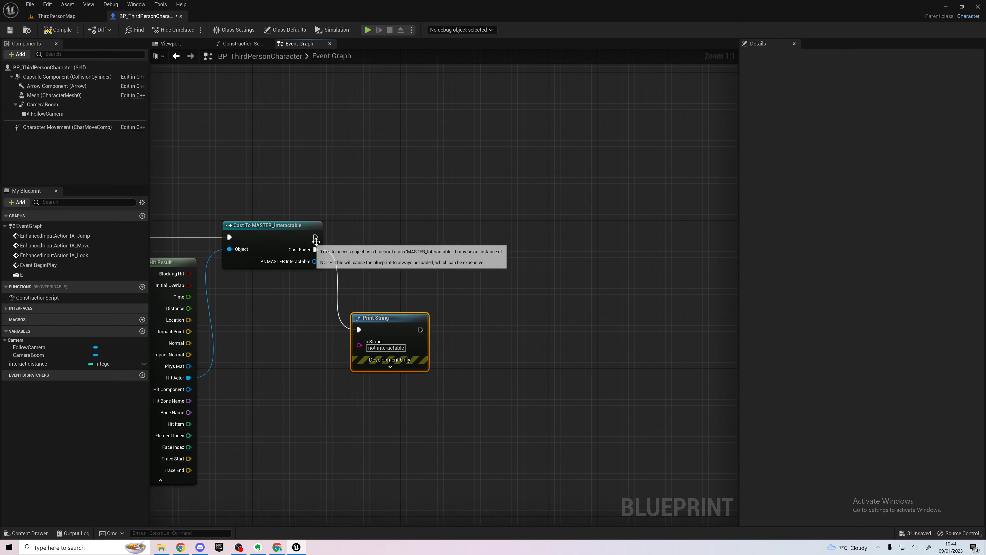
left_click_drag(315, 237, 413, 237)
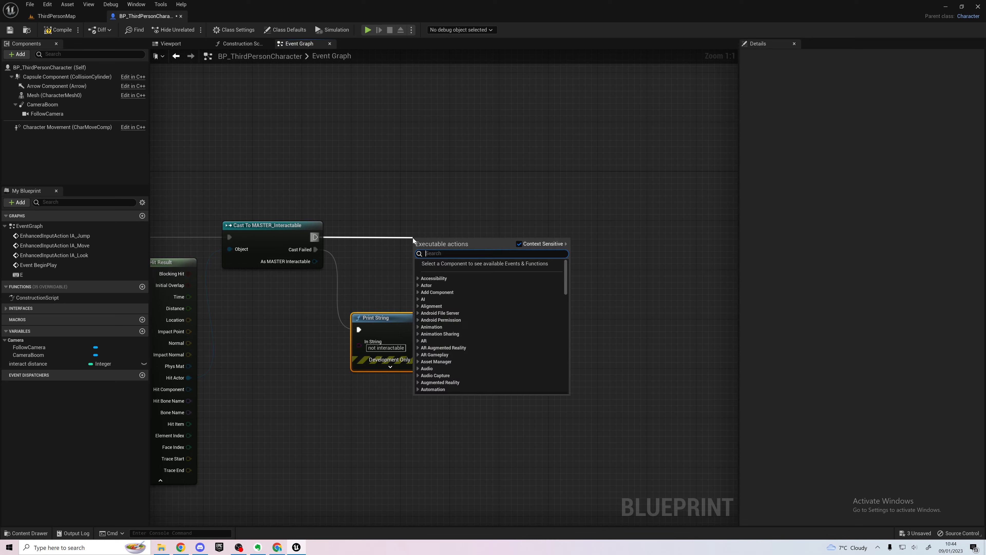
type("interact")
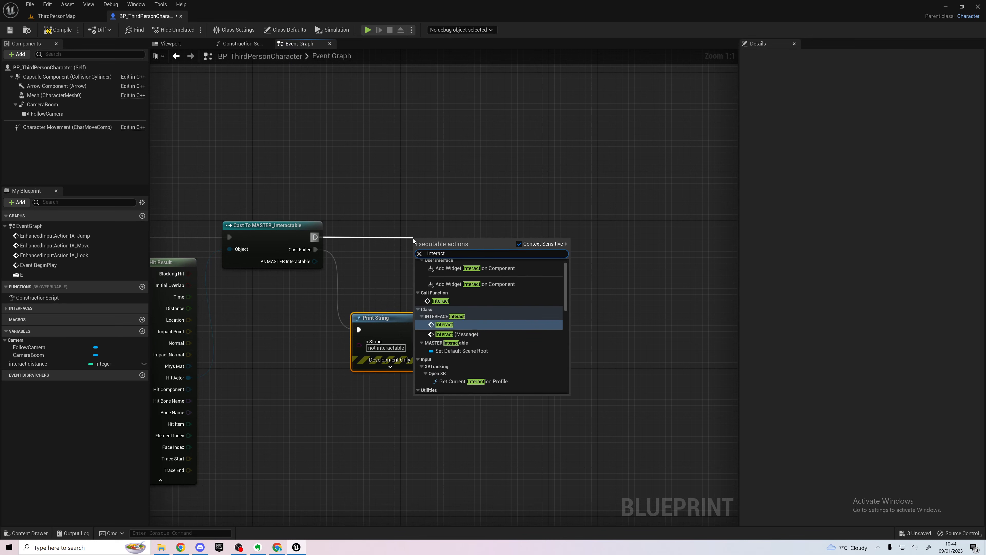
left_click(479, 333)
mouse_move(440, 244)
left_mouse_down()
mouse_move(432, 220)
mouse_move(444, 226)
left_mouse_up()
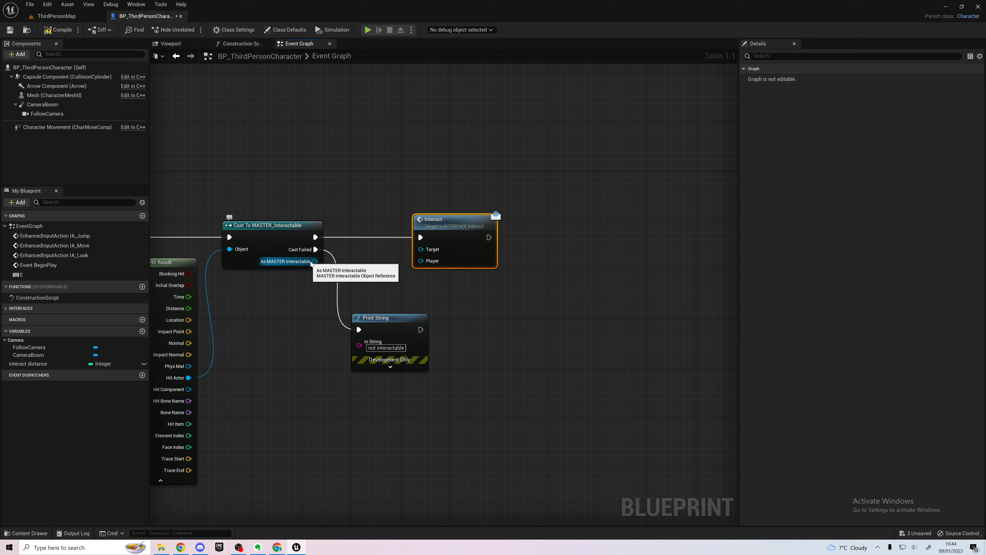
left_click_drag(315, 261, 402, 253)
left_click_drag(420, 253, 420, 253)
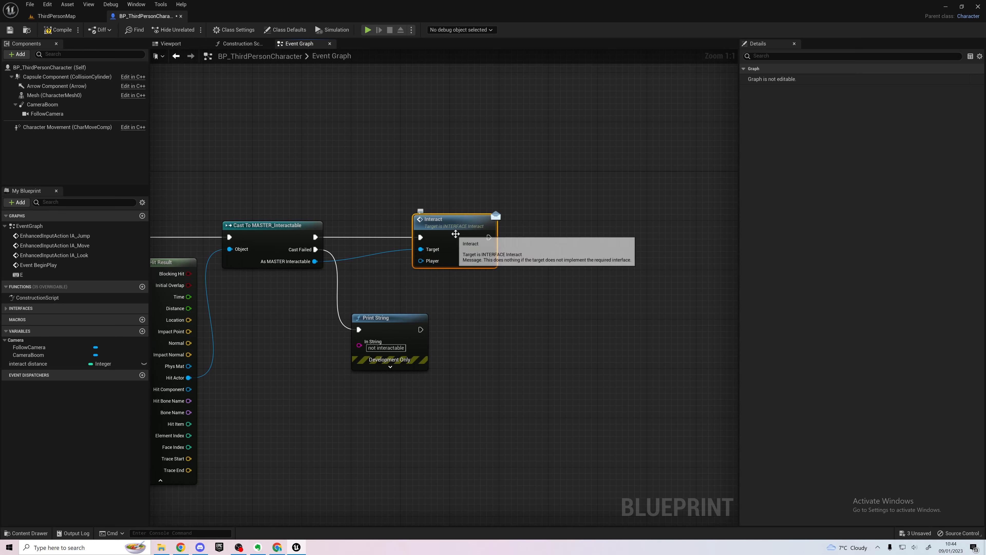
Supply a reference to self to the Interact call's Player input and place the Self node below the wires
left_click_drag(421, 261, 353, 266)
type("self")
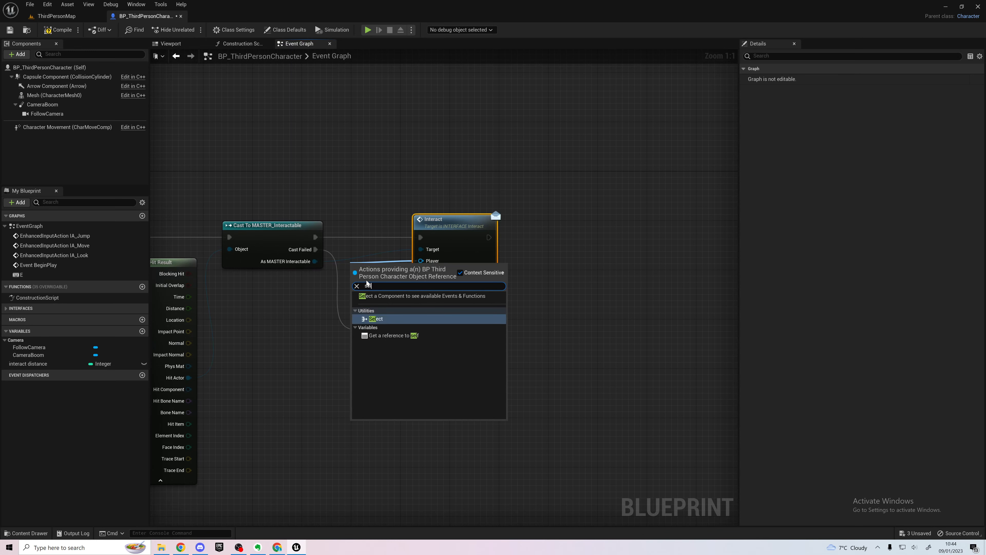
left_click(388, 325)
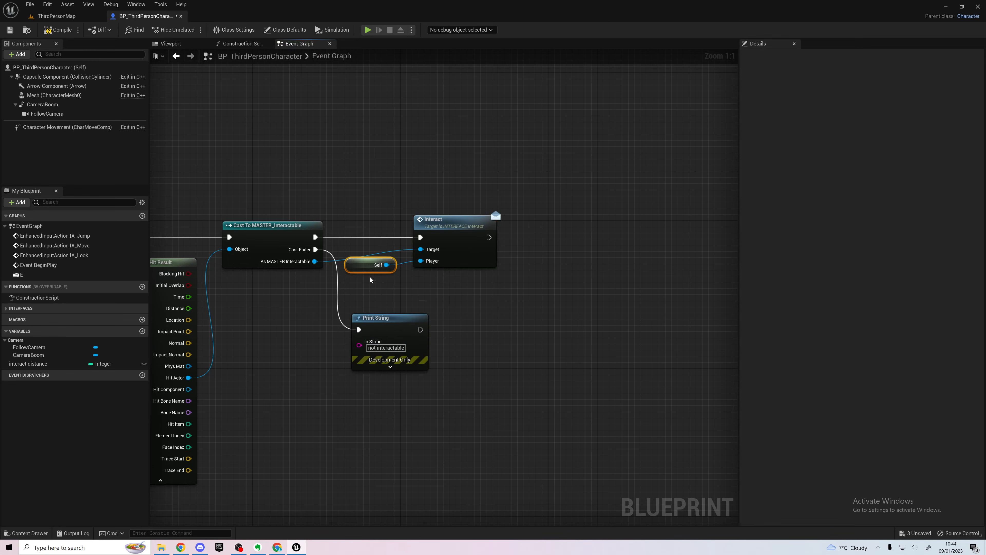
left_click_drag(370, 271, 375, 290)
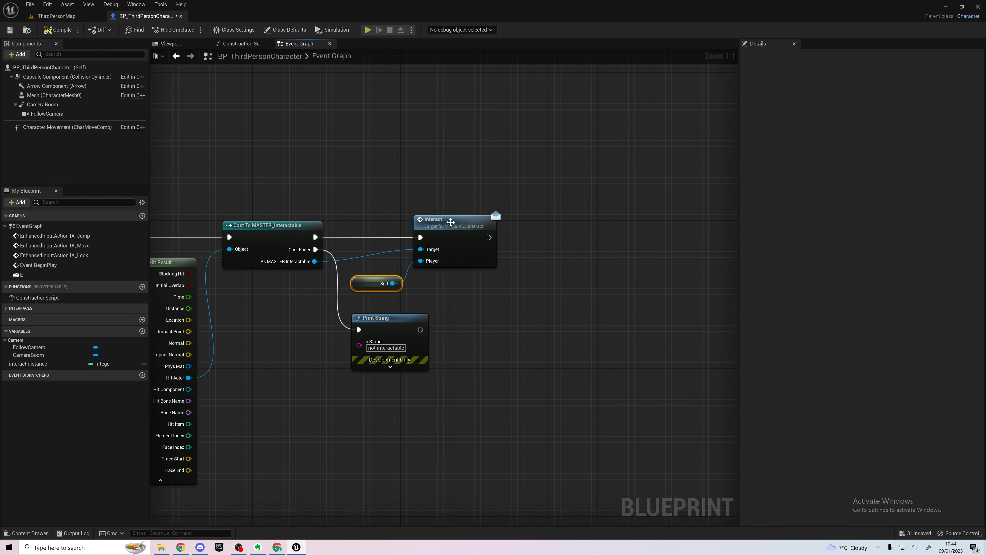
Review the interaction logic from the E key event through the camera line trace and the cast to the Interact call
mouse_move(295, 343)
right_mouse_down()
mouse_move(515, 294)
mouse_move(665, 287)
mouse_move(678, 277)
mouse_move(638, 266)
mouse_move(738, 295)
right_mouse_up()
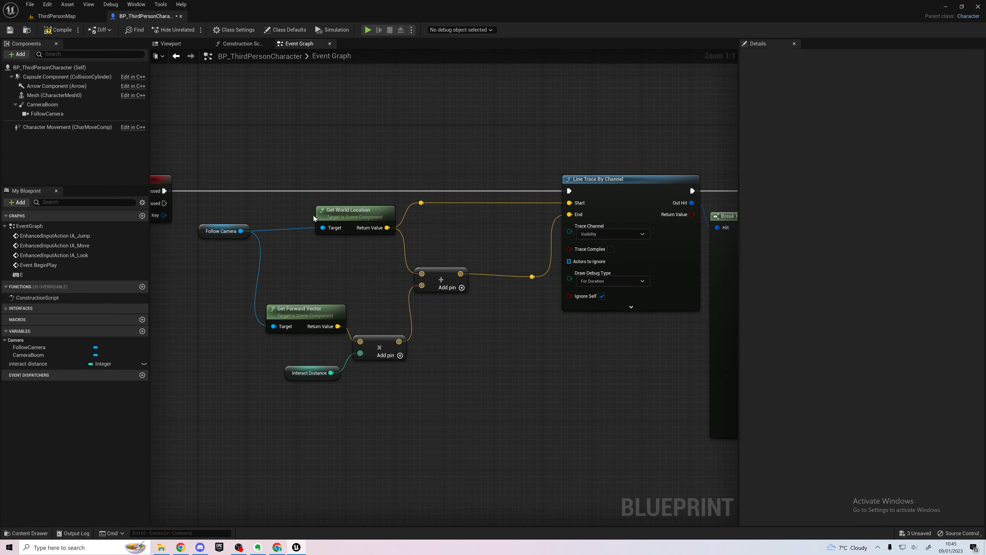
right_click_drag(480, 177, 303, 155)
left_click(442, 167)
right_click_drag(321, 326, 443, 310)
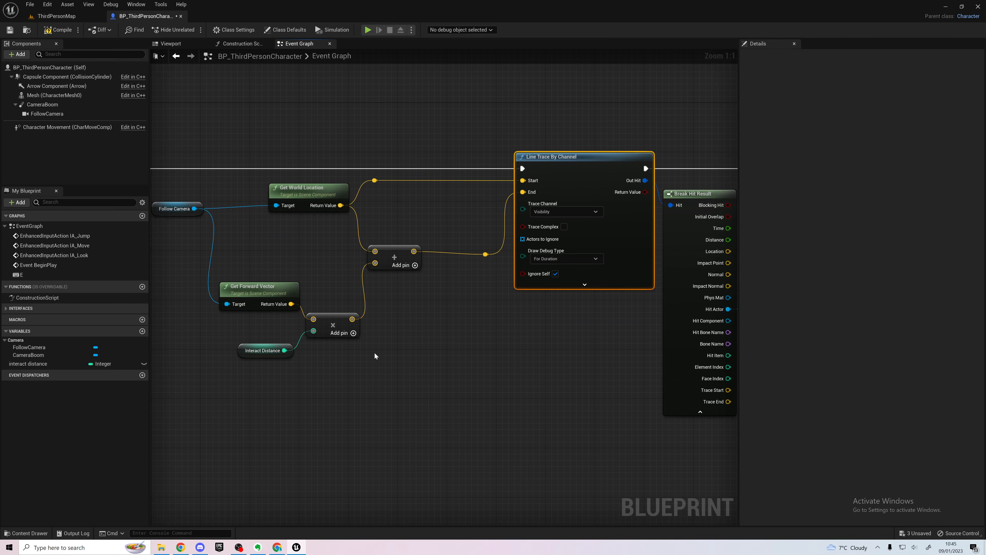
right_click_drag(588, 352, 332, 366)
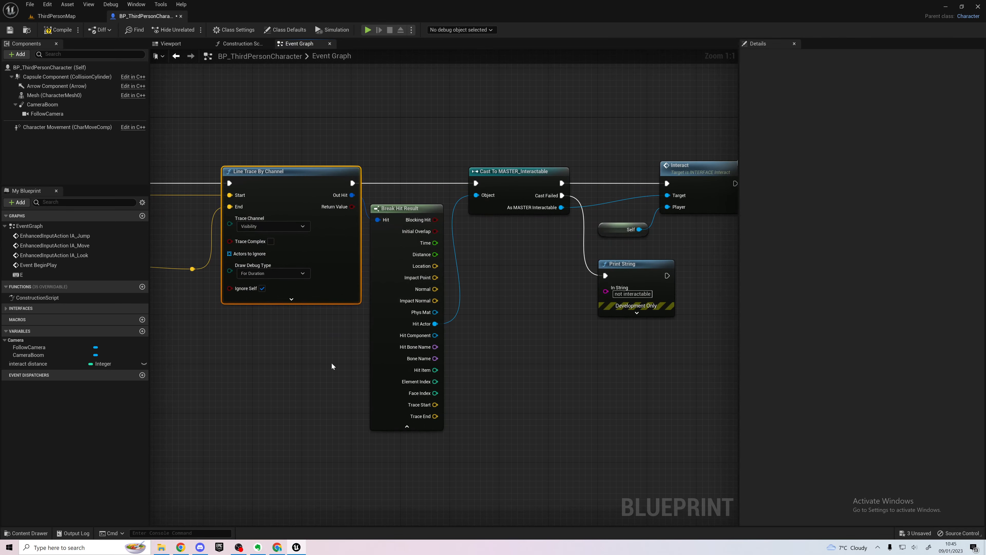
right_click_drag(418, 326, 235, 388)
left_click(319, 245)
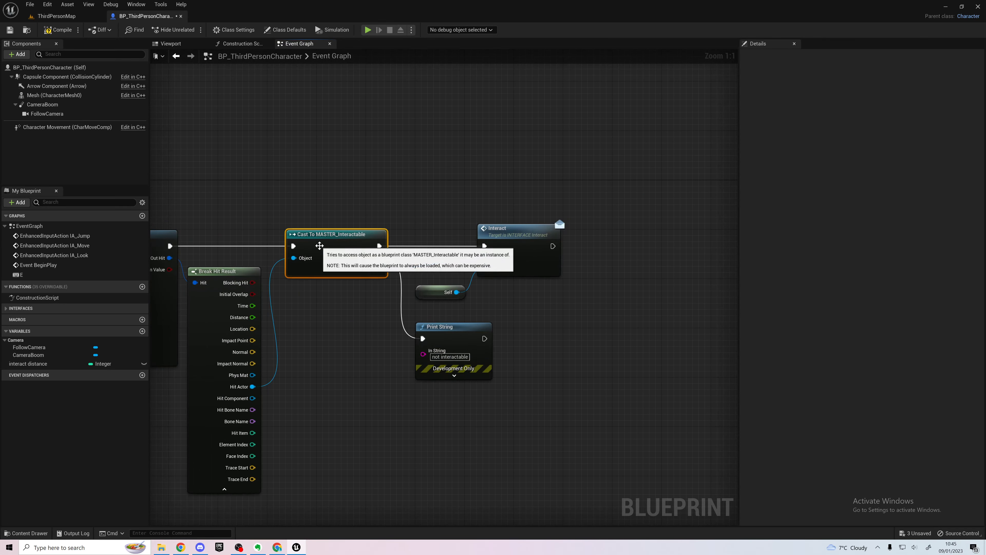
right_click_drag(332, 381, 279, 362)
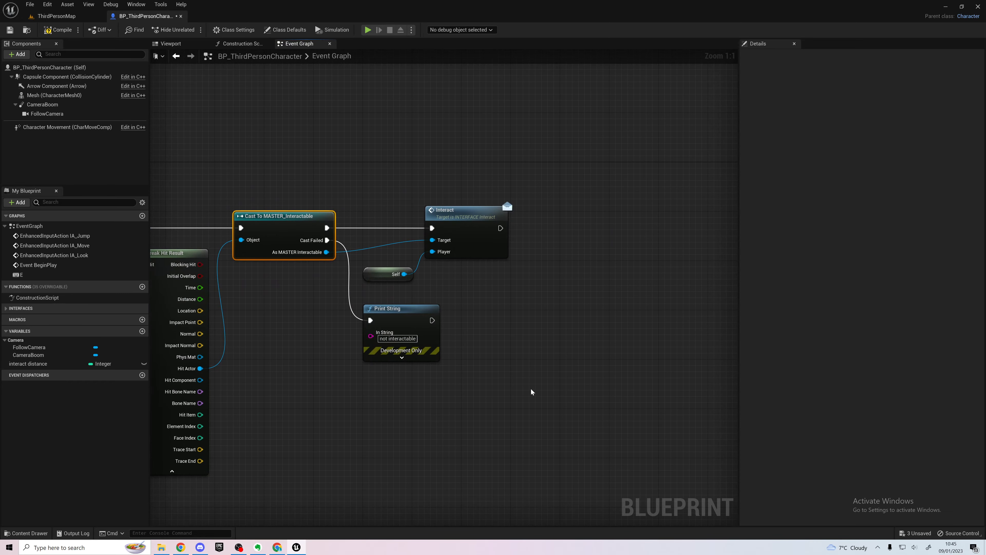
left_click(456, 222)
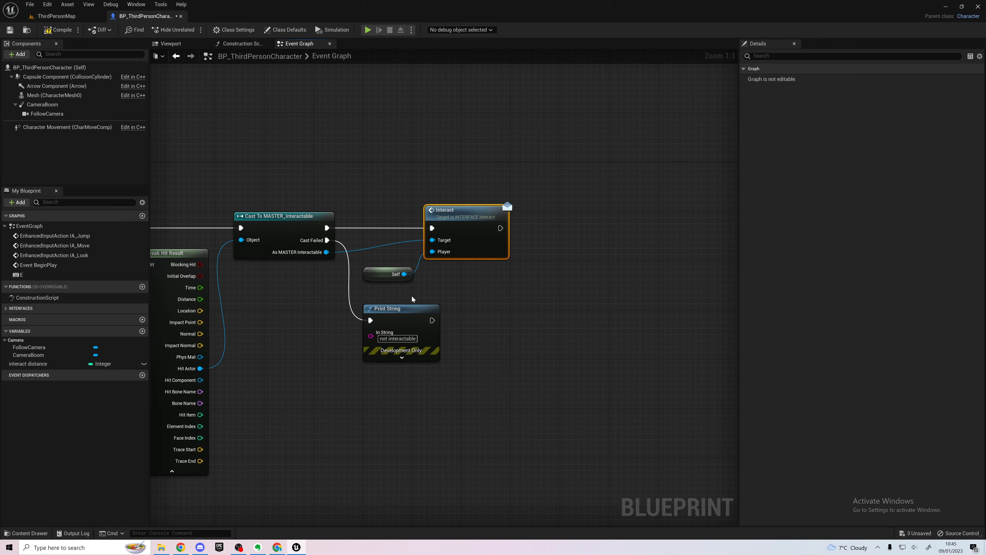
left_click(372, 275)
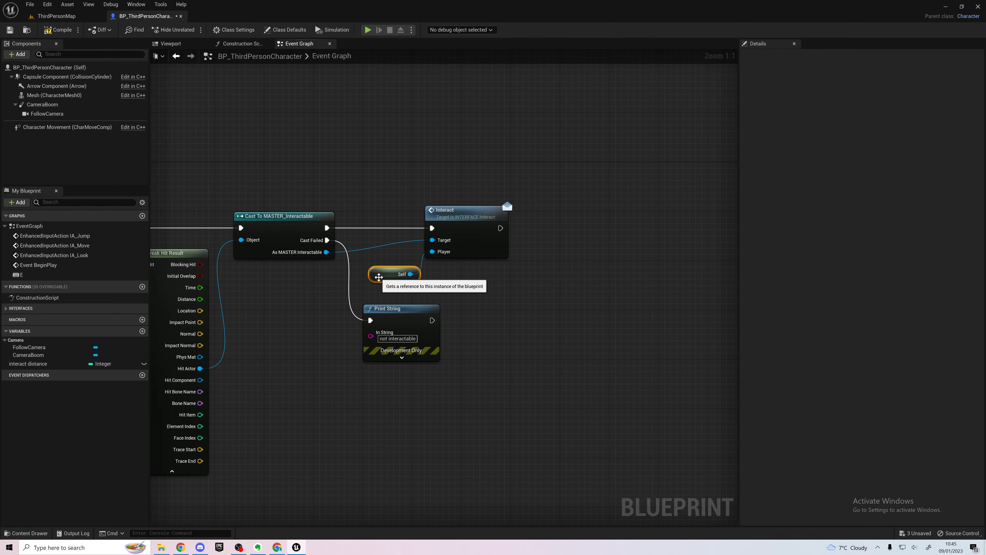
left_click(462, 324)
right_click_drag(473, 276, 526, 259)
left_click(536, 216)
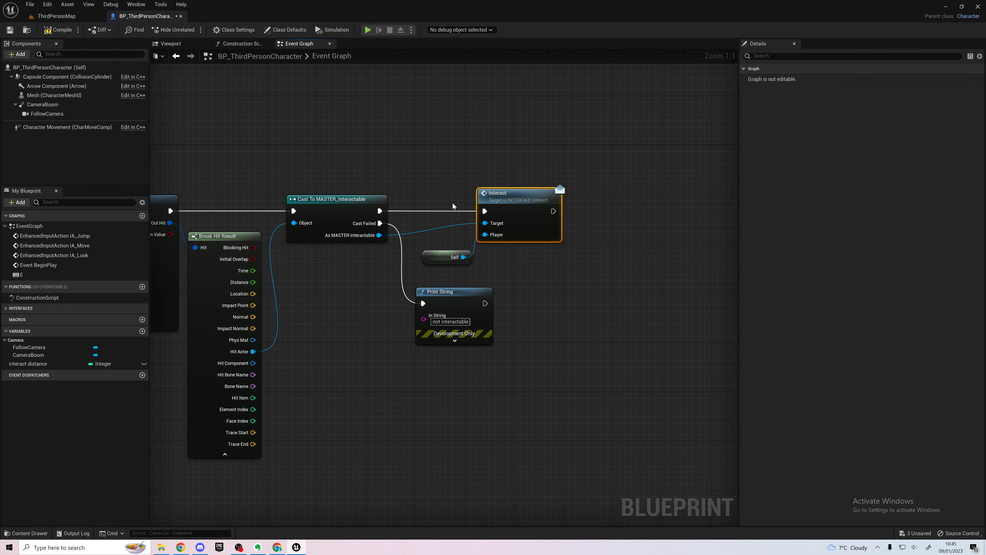
right_click_drag(416, 268, 558, 261)
scroll(558, 261, "down", 5)
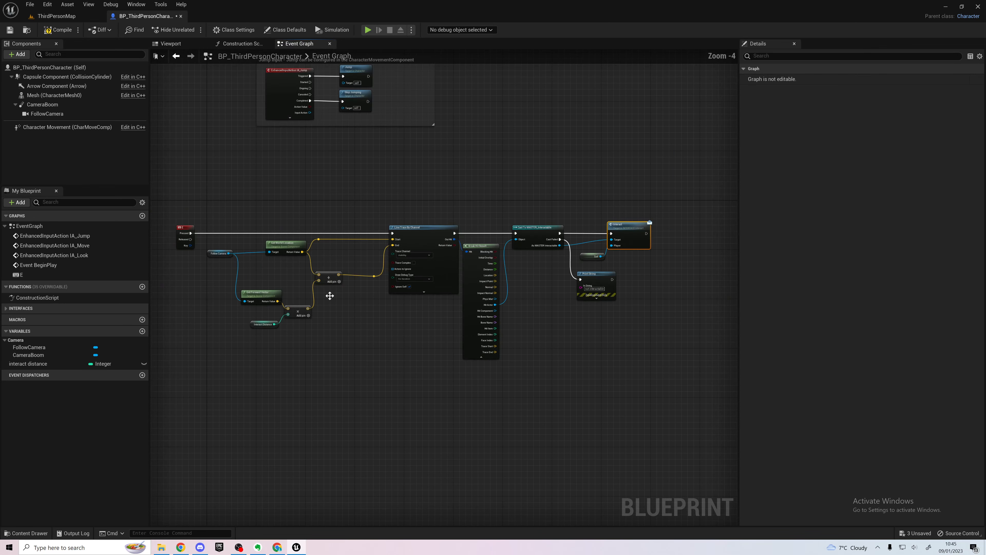
left_click(185, 233)
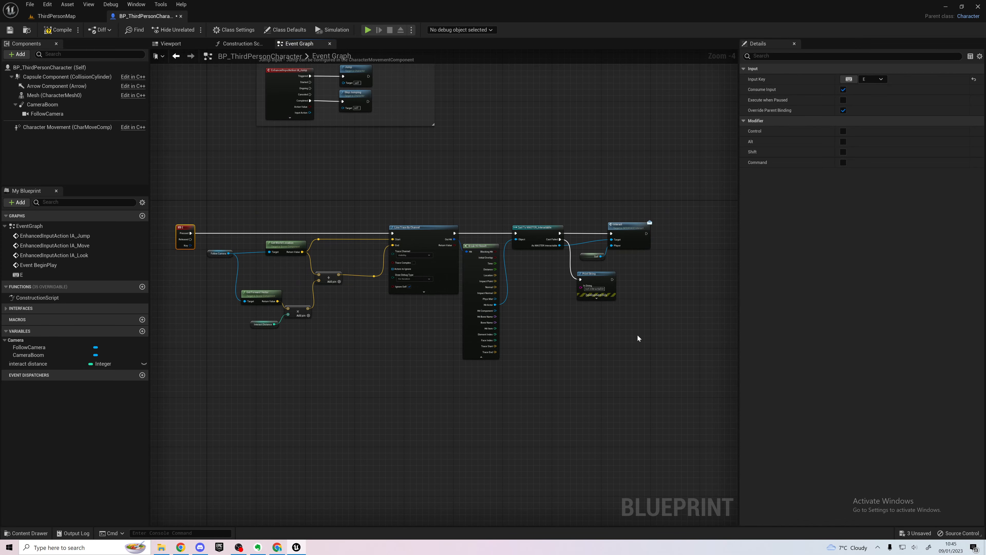
Examine the Interact call's Target and Player inputs and how they connect to the MASTER_Interactable cast and Self
scroll(524, 304, "up", 4)
left_click(472, 213)
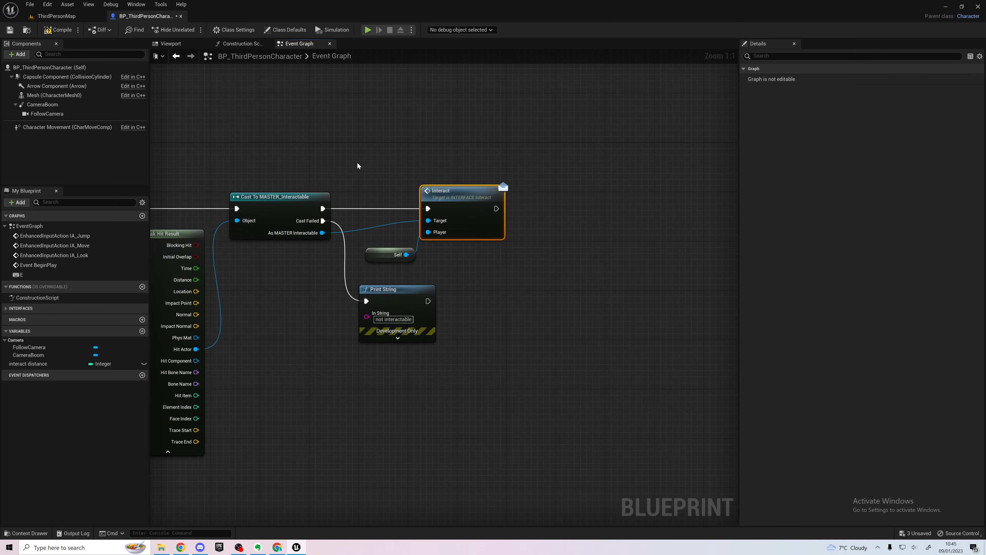
right_click_drag(358, 166, 463, 279)
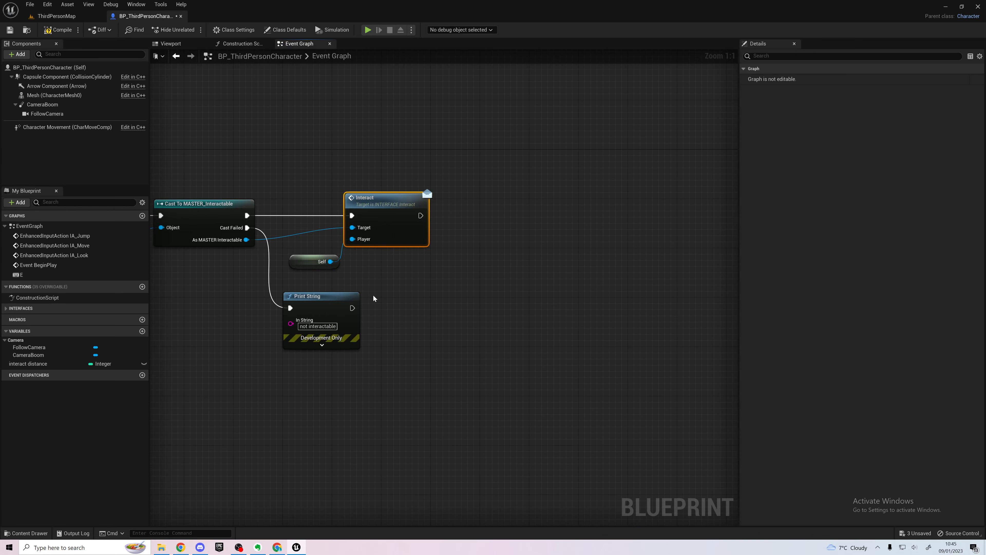
right_click_drag(295, 156, 255, 150)
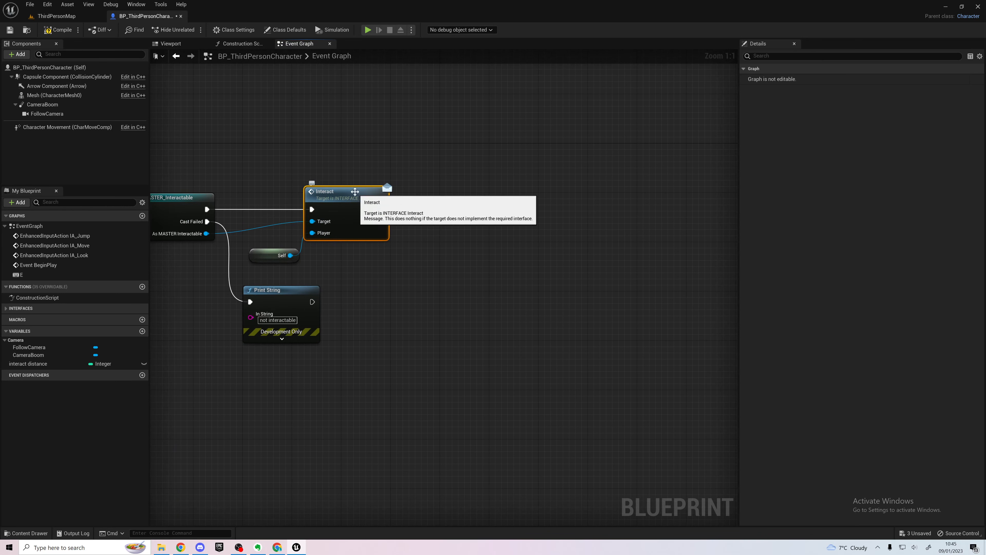
right_click_drag(430, 254, 462, 259)
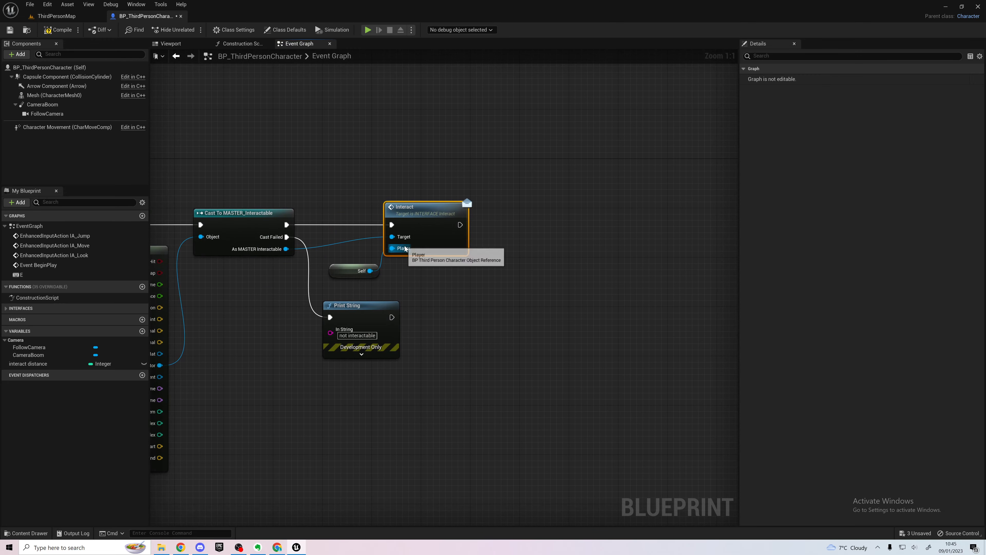
mouse_move(304, 183)
right_mouse_down()
mouse_move(633, 189)
mouse_move(343, 241)
mouse_move(510, 213)
right_mouse_up()
scroll(620, 205, "down", 3)
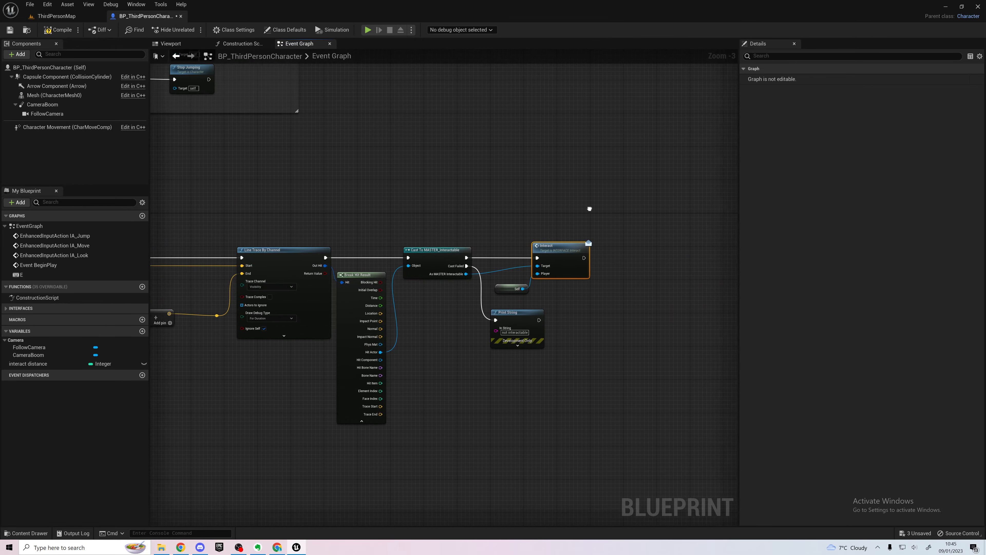
scroll(466, 246, "up", 3)
left_click(265, 166)
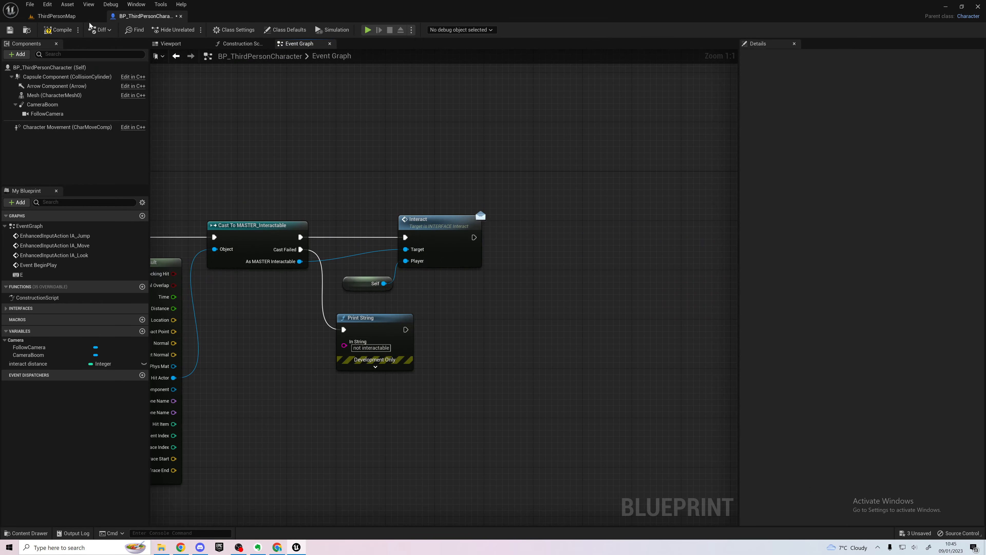
Open the MASTER_Pickup blueprint from the Actors/Interactable content folder
left_click(56, 16)
left_click(144, 16)
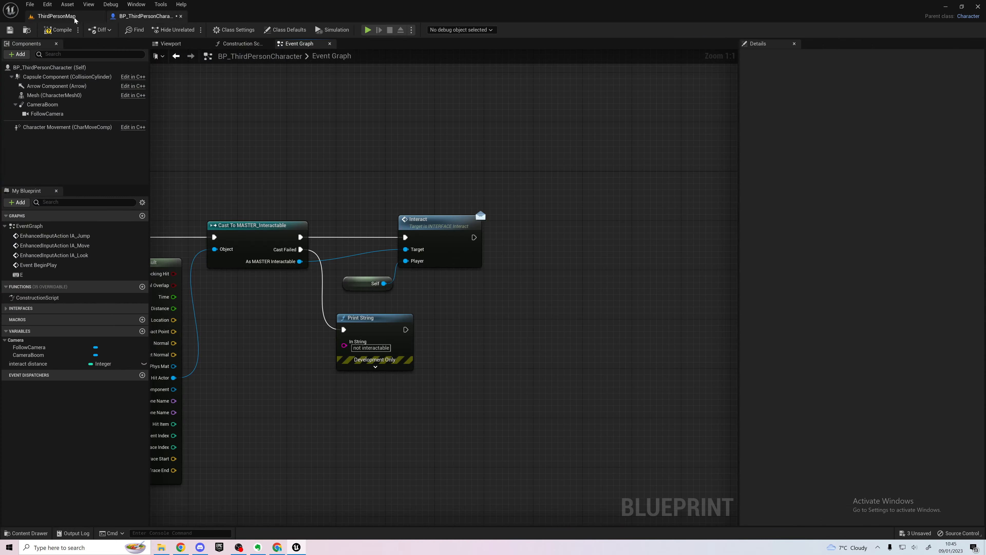
left_click(66, 17)
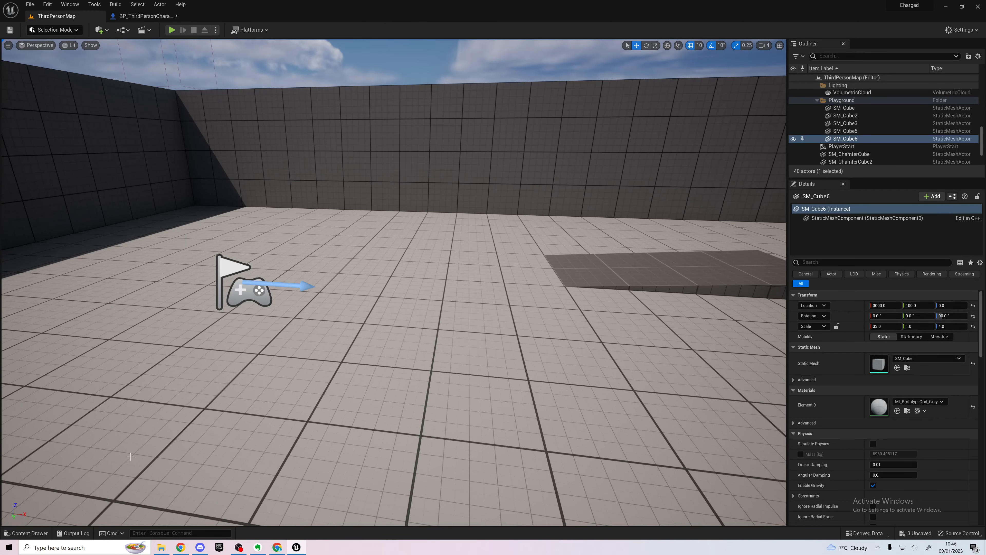
left_click(35, 531)
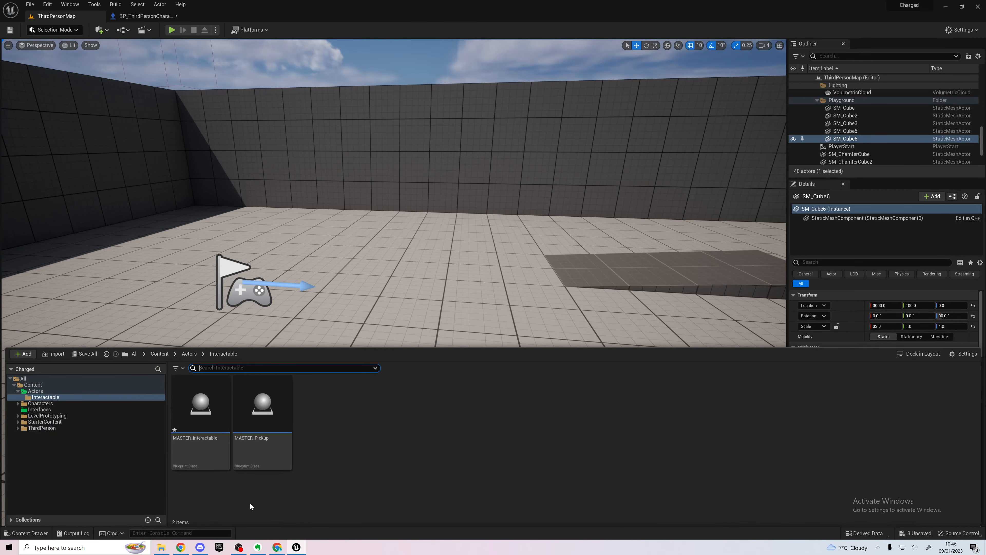
left_click(262, 412)
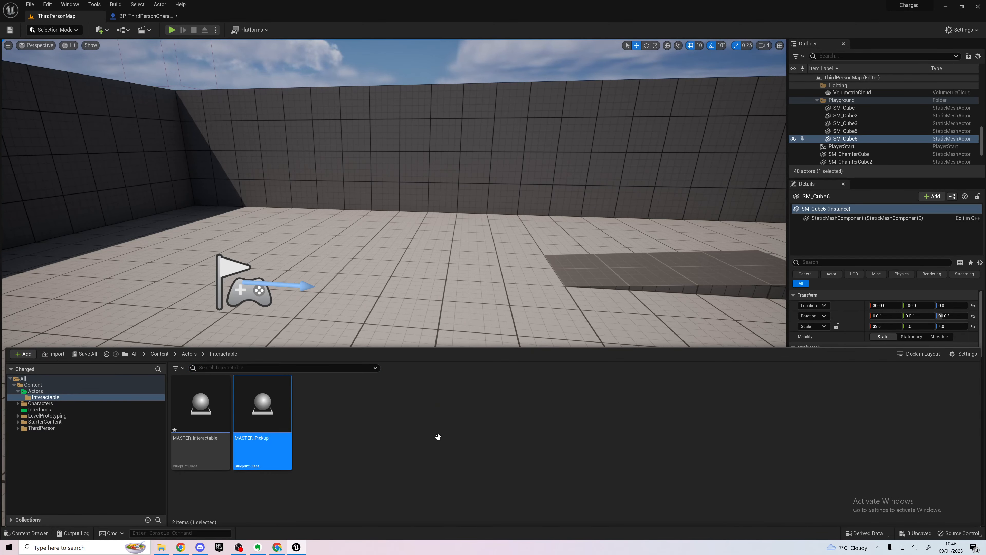
key("Return")
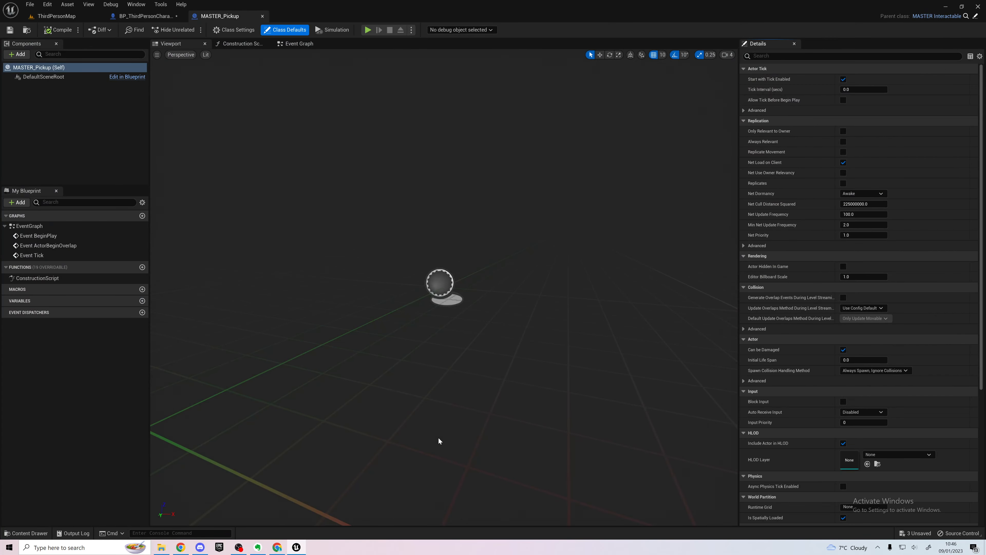
Check the Interact call in the third-person character blueprint, and bring up the Event Graph of MASTER_Pickup
left_click(134, 18)
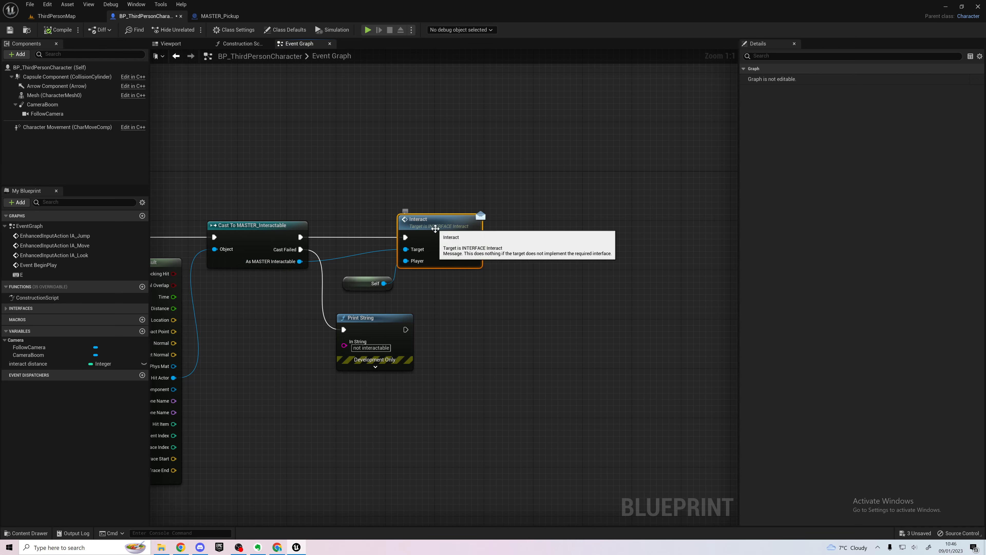
left_click(220, 15)
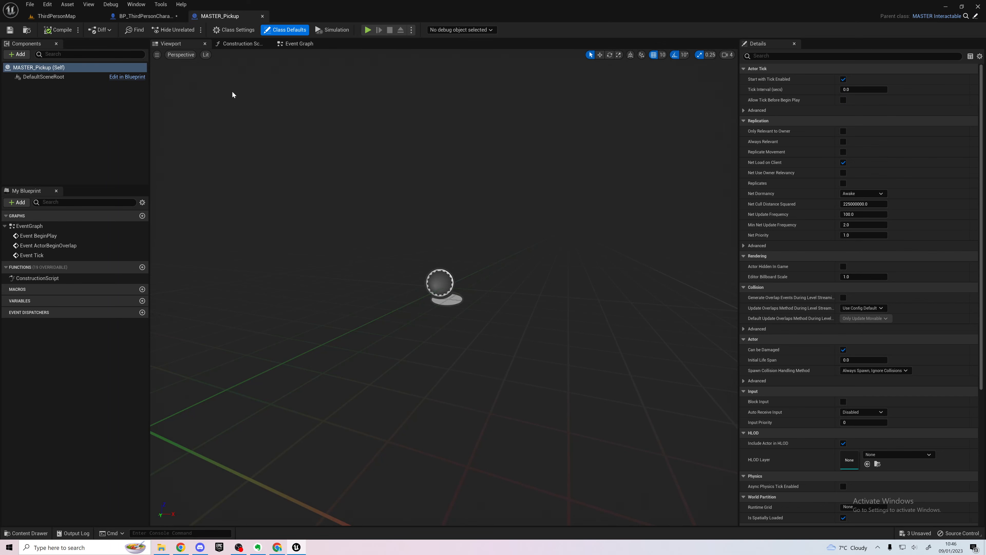
left_click(244, 43)
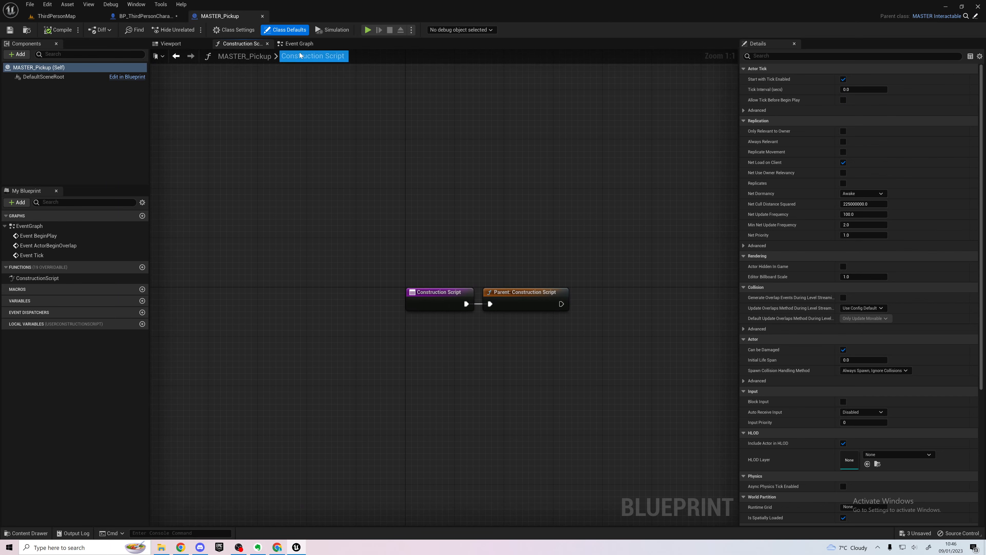
left_click(299, 43)
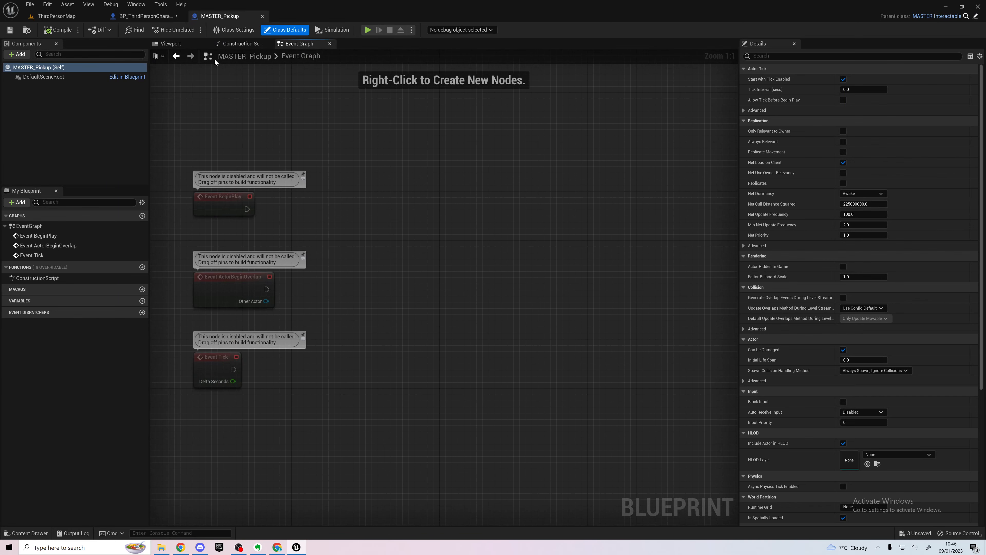
left_click(234, 30)
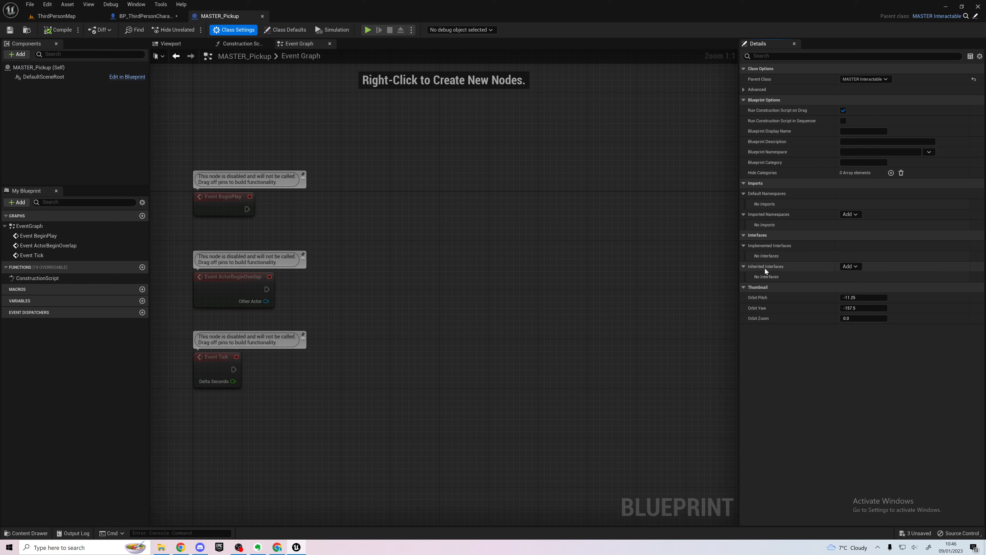
left_click(854, 266)
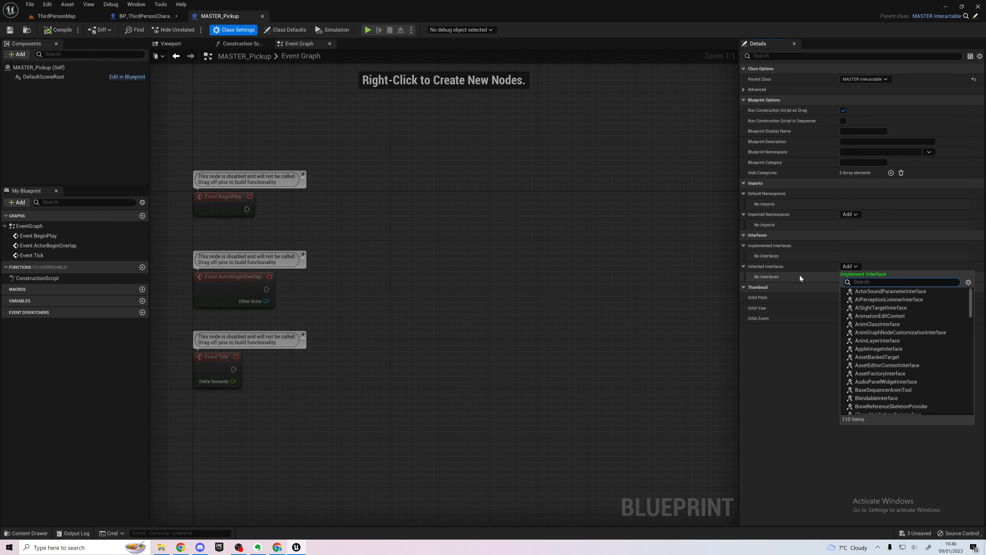
left_click(594, 266)
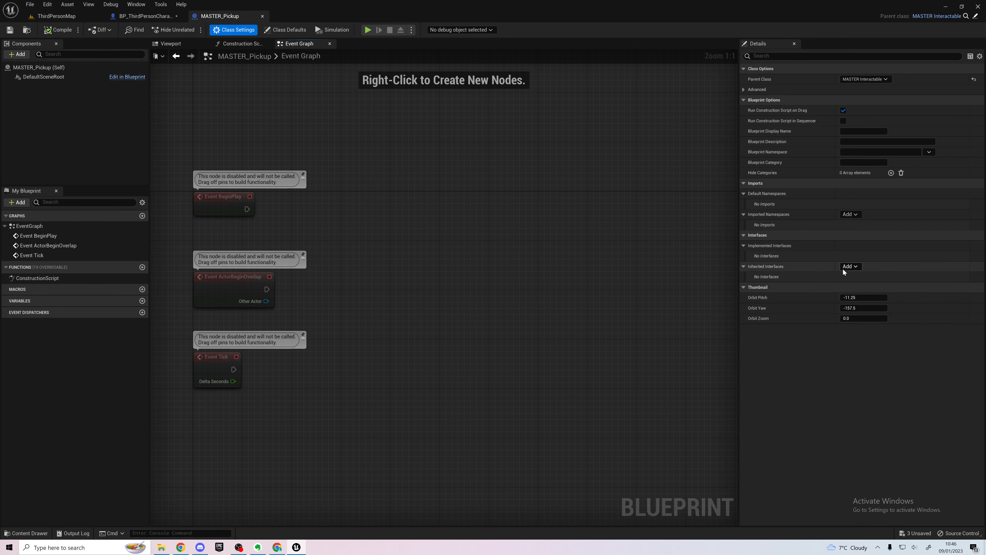
left_click(143, 16)
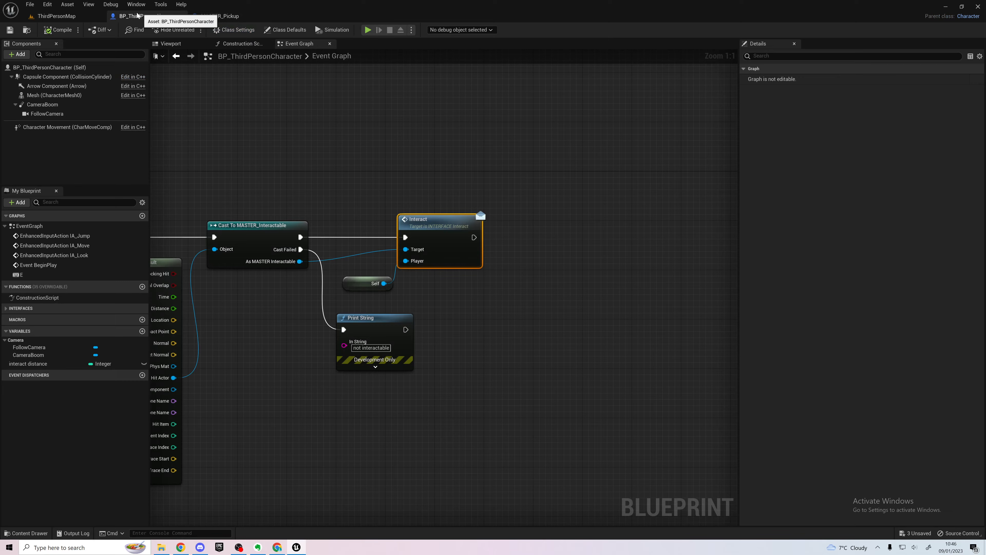
Open the MASTER_Interactable blueprint from the Interactable content folder
left_click(58, 16)
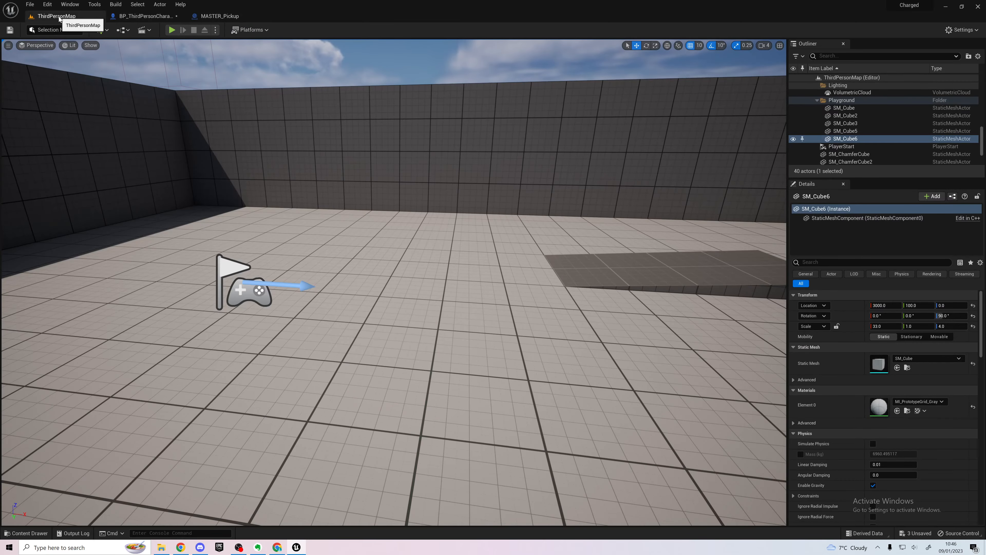
left_click(27, 533)
double_click(205, 427)
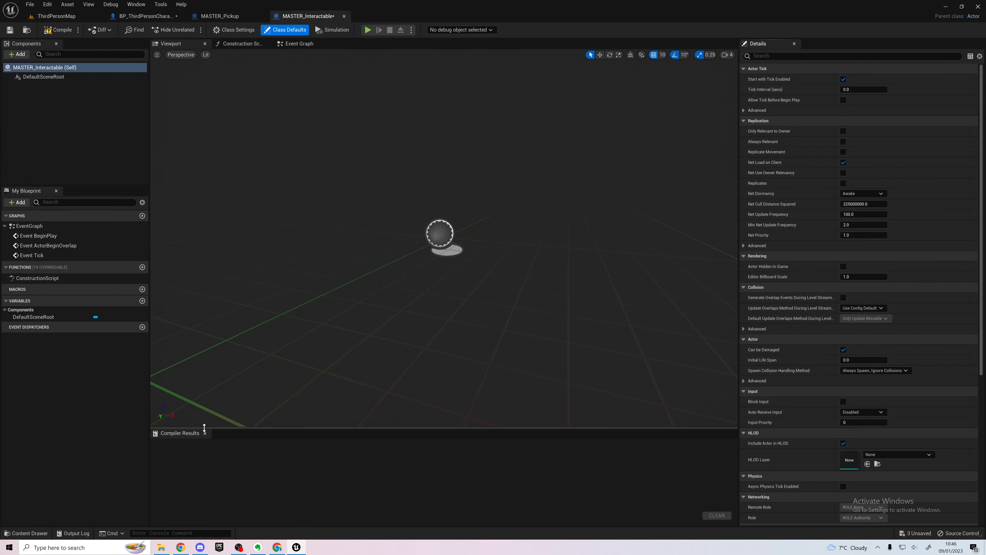
Implement INTERFACE_Interact in MASTER_Interactable's class settings, compile the blueprint and close it
left_click(238, 33)
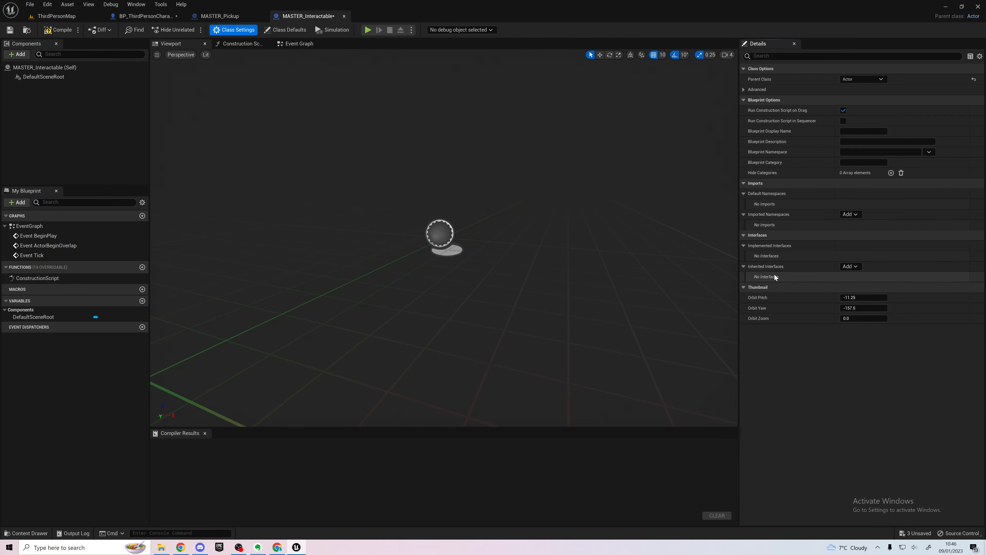
left_click(850, 266)
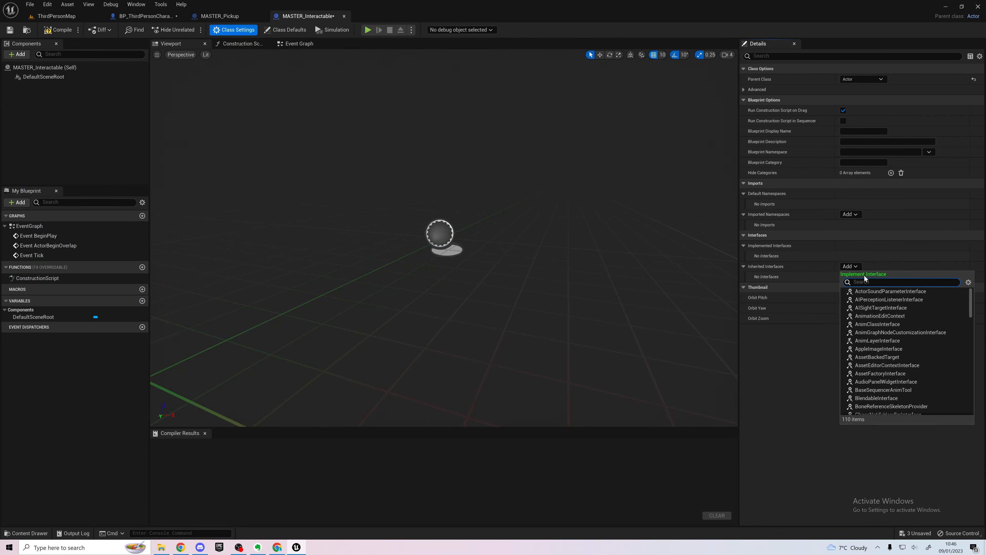
type("intera")
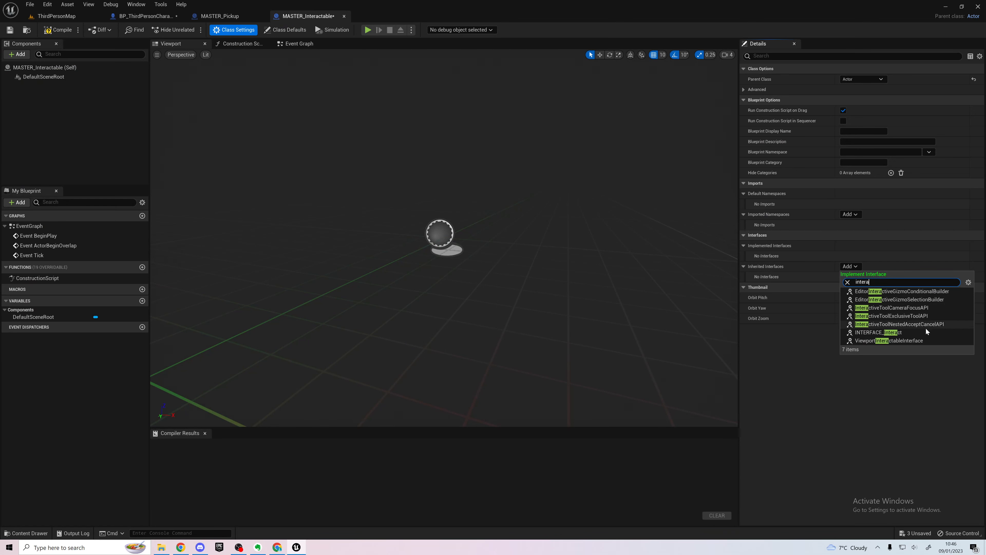
left_click(907, 333)
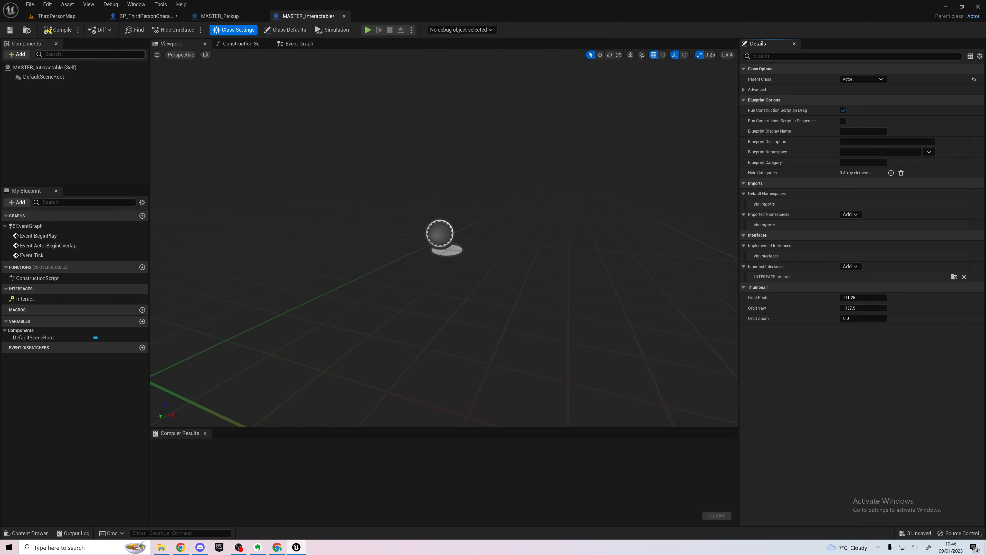
left_click(57, 30)
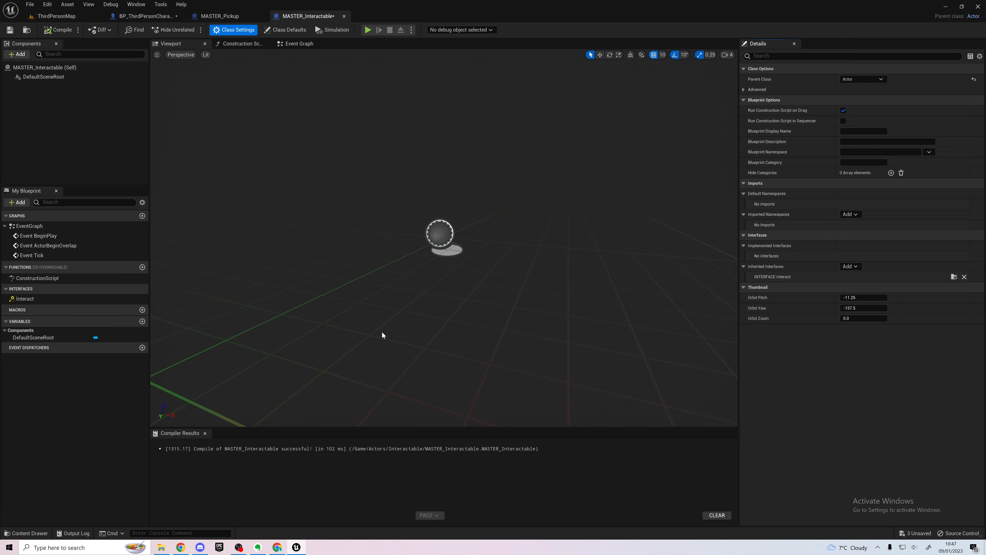
left_click(344, 16)
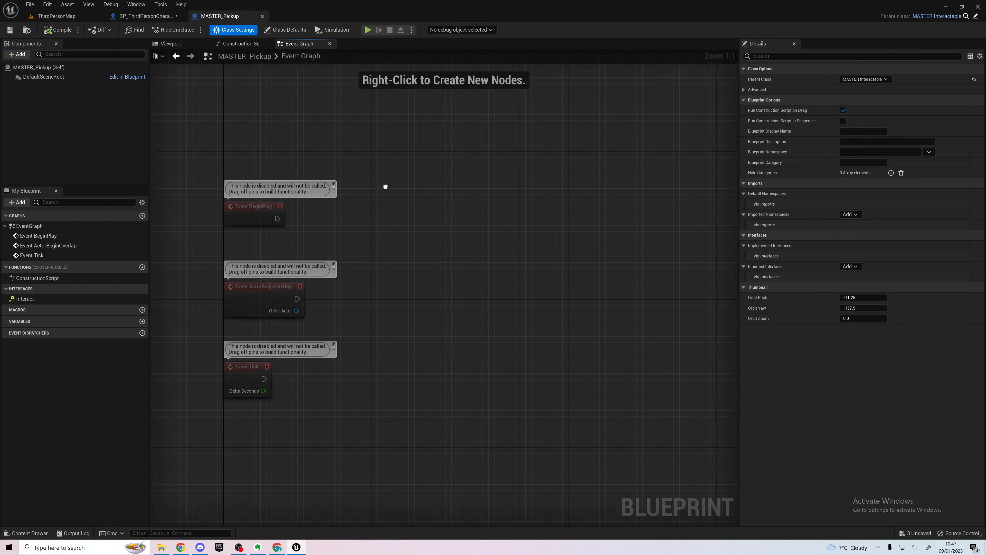
Add an Event Interact node to MASTER_Pickup's Event Graph and place it beside Event BeginPlay
left_click(143, 16)
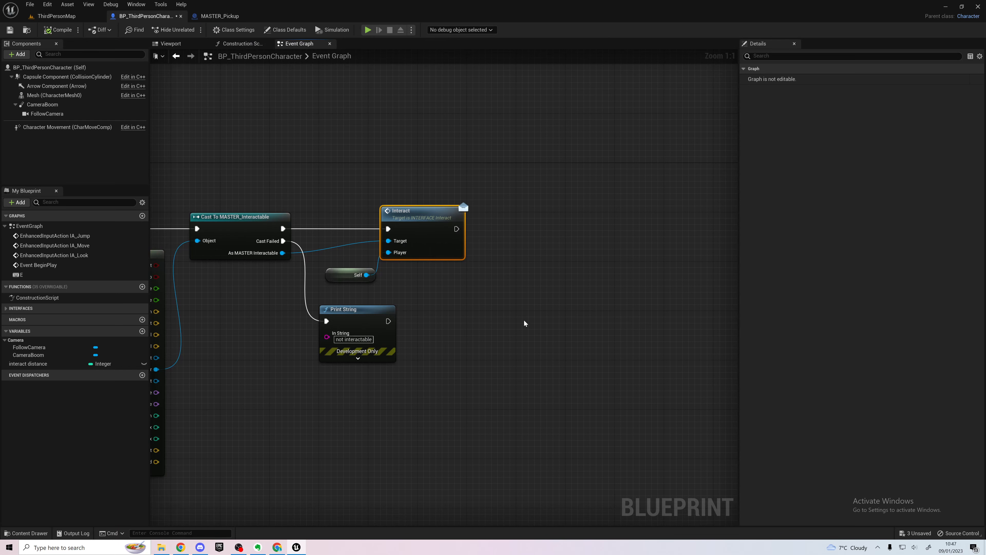
left_click(220, 16)
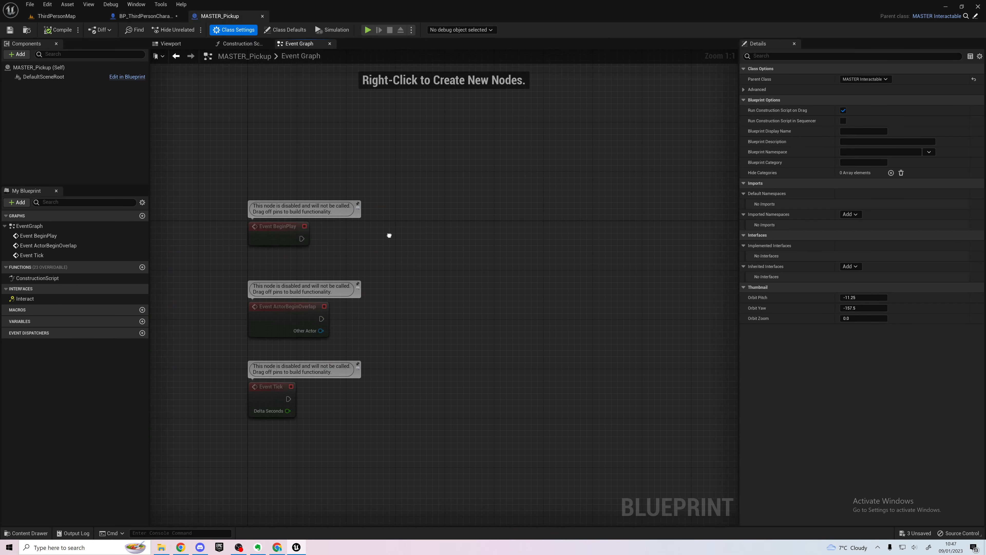
right_click(391, 238)
type("ev")
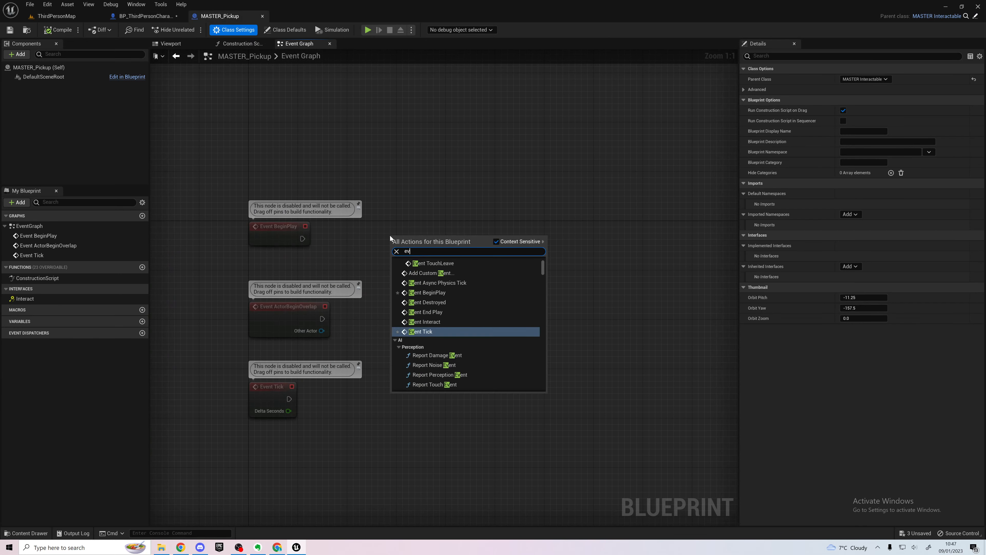
type("ent in")
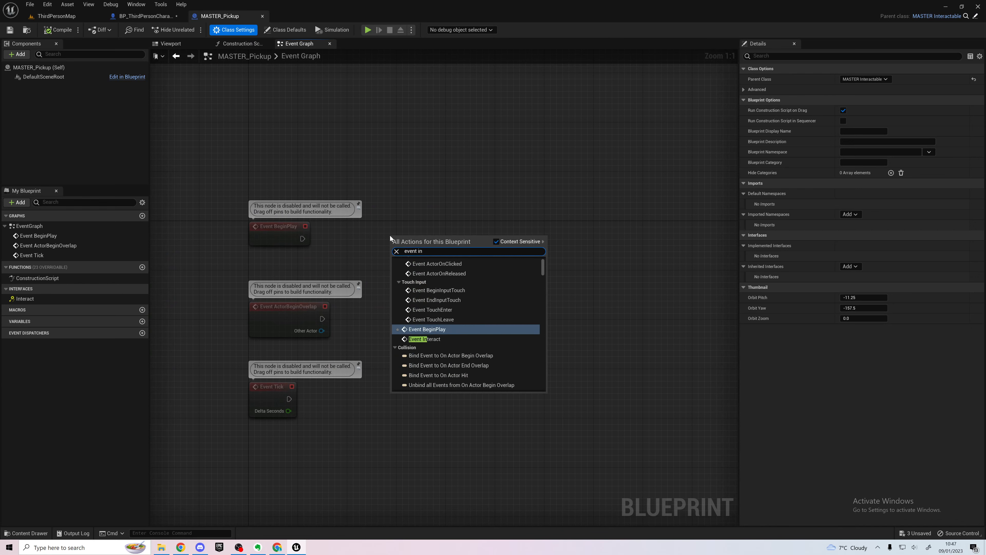
left_click(453, 339)
right_click_drag(449, 208, 356, 212)
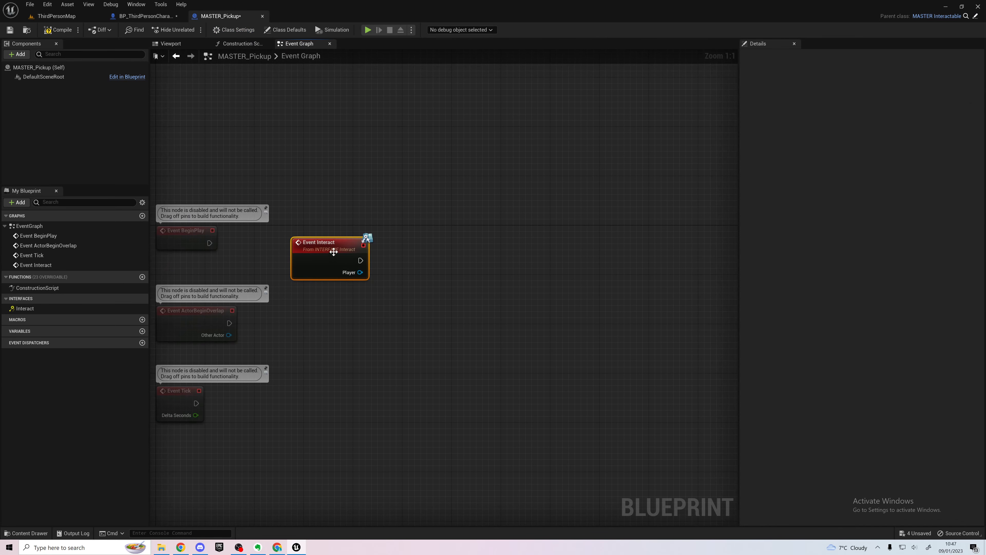
left_click_drag(357, 212, 365, 222)
right_click_drag(486, 254, 400, 268)
scroll(429, 286, "up", 1)
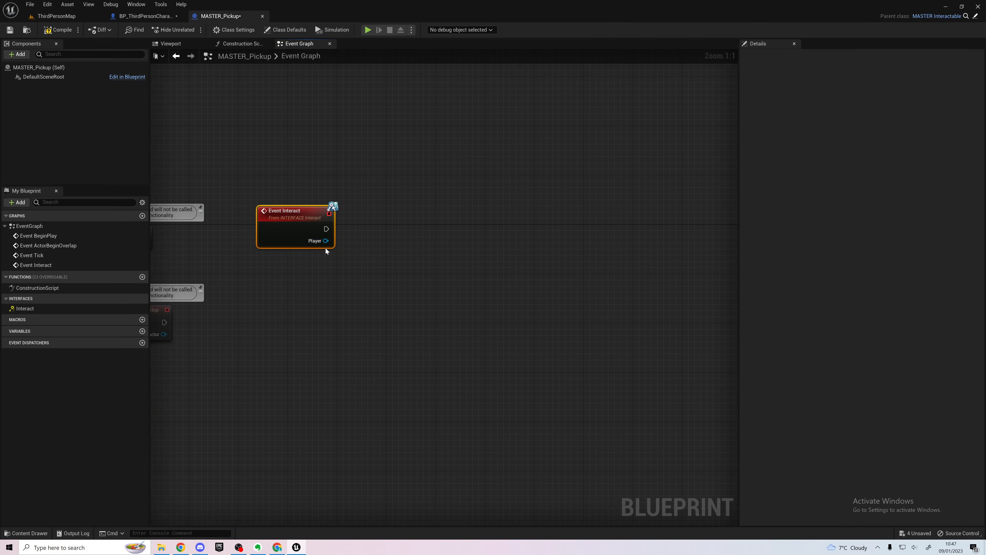
left_click_drag(326, 240, 391, 293)
left_click(426, 301)
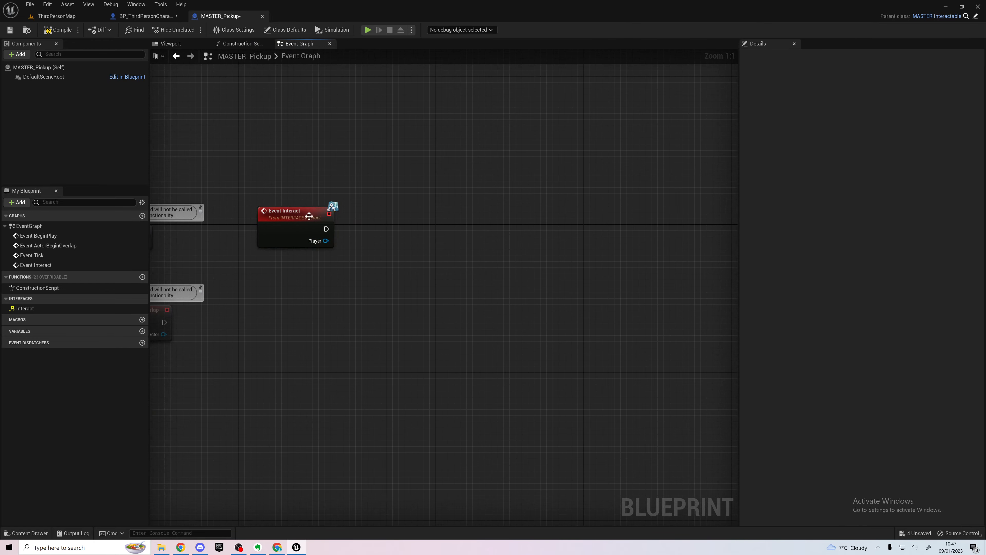
right_click_drag(277, 194, 357, 174)
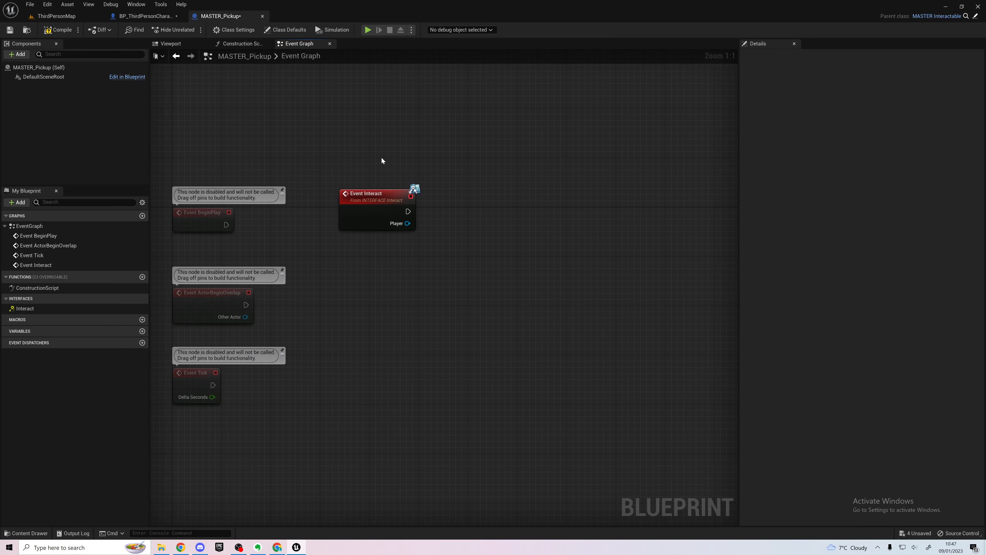
Connect a Destroy Actor node with self as target to Event Interact in MASTER_Pickup, align it beside the event, and compile
right_click_drag(452, 274, 463, 255)
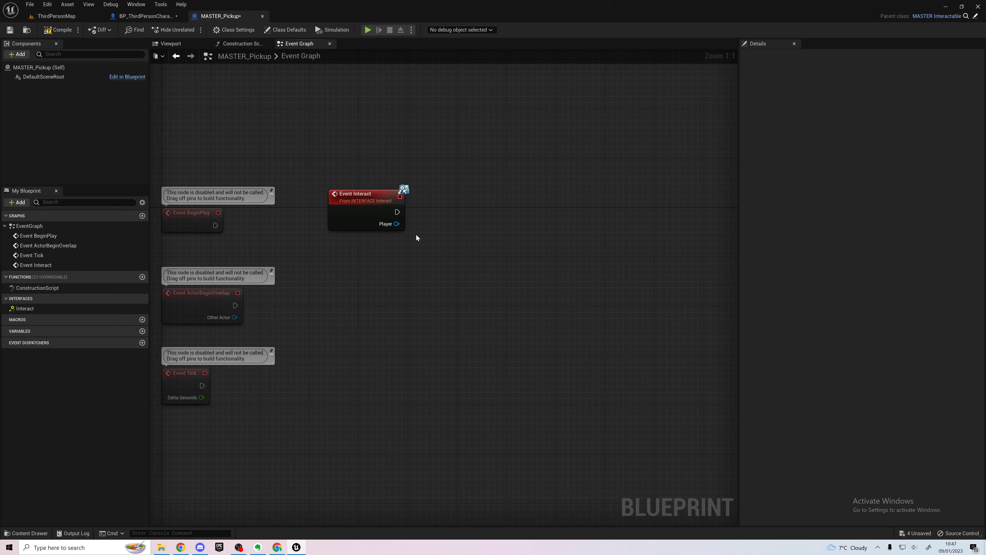
left_click_drag(397, 212, 462, 216)
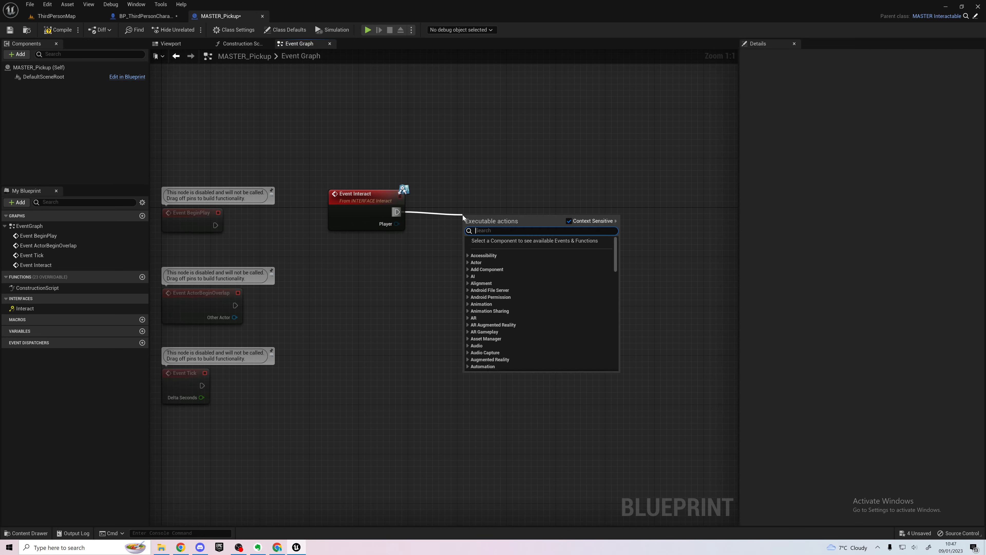
type("dest")
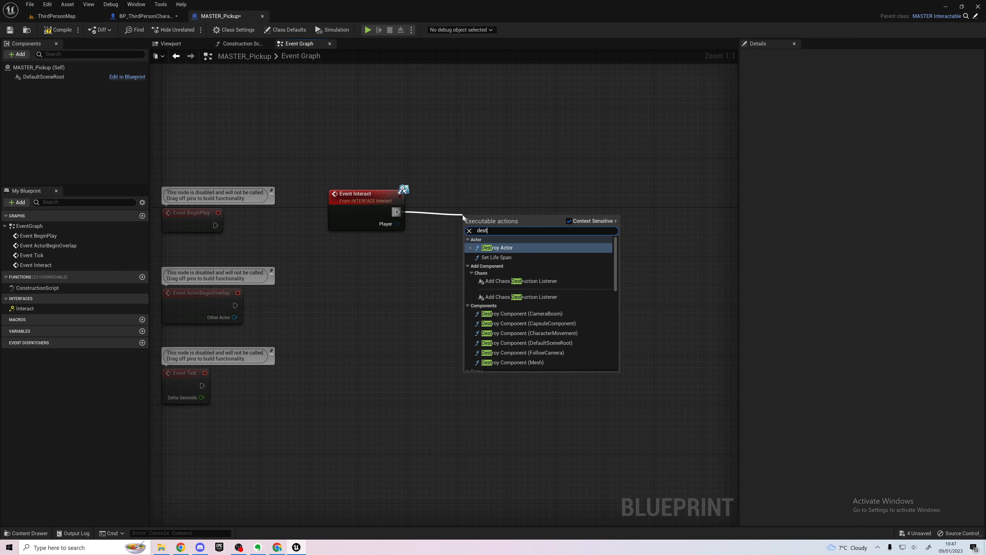
left_click(520, 248)
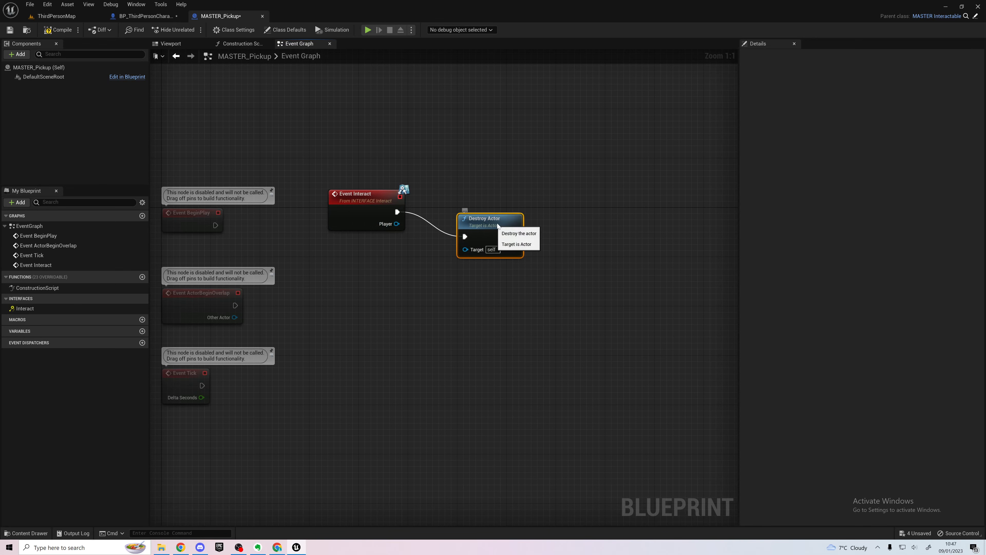
left_click_drag(520, 250, 551, 200)
right_click_drag(501, 296, 432, 297)
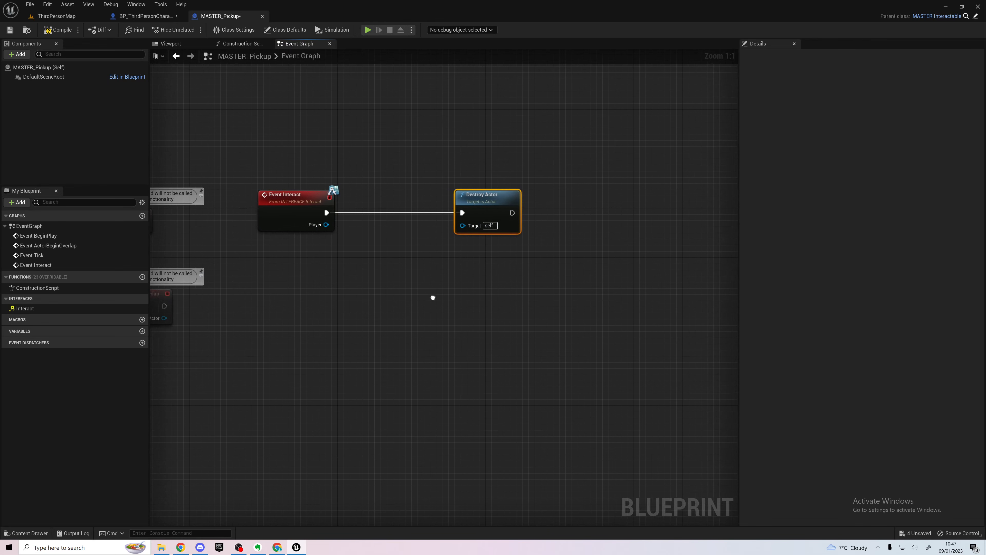
left_click_drag(473, 197, 458, 198)
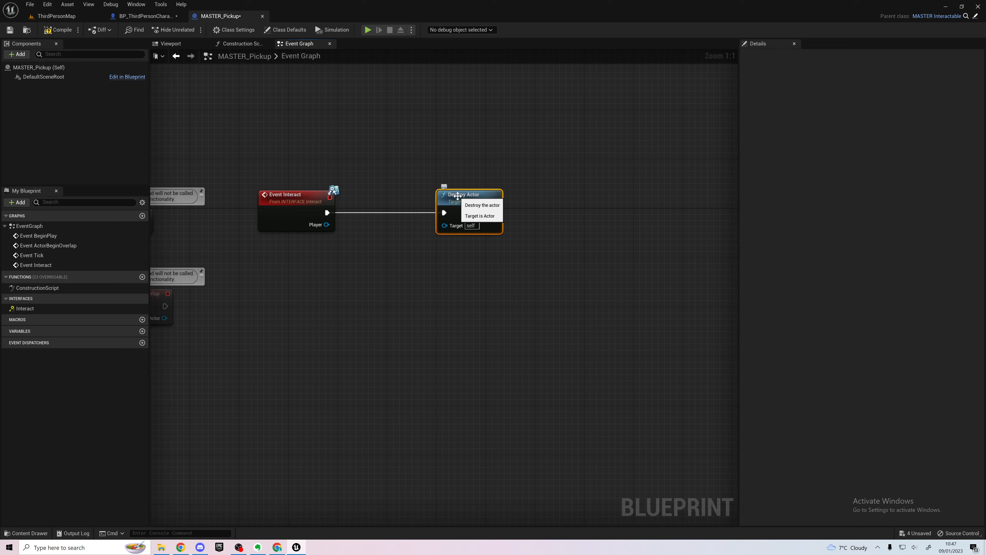
left_click(439, 138)
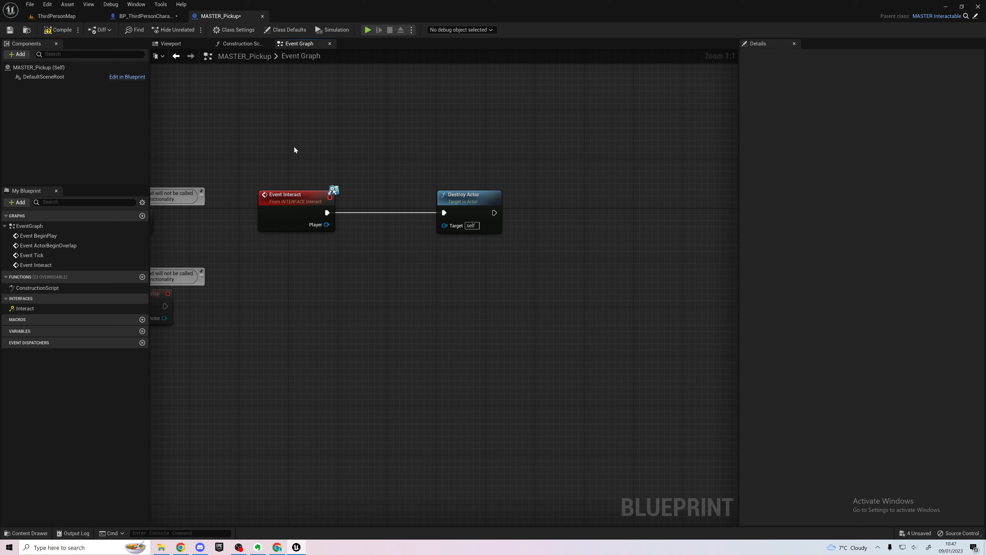
left_click_drag(453, 198, 473, 198)
left_click(176, 96)
left_click(57, 31)
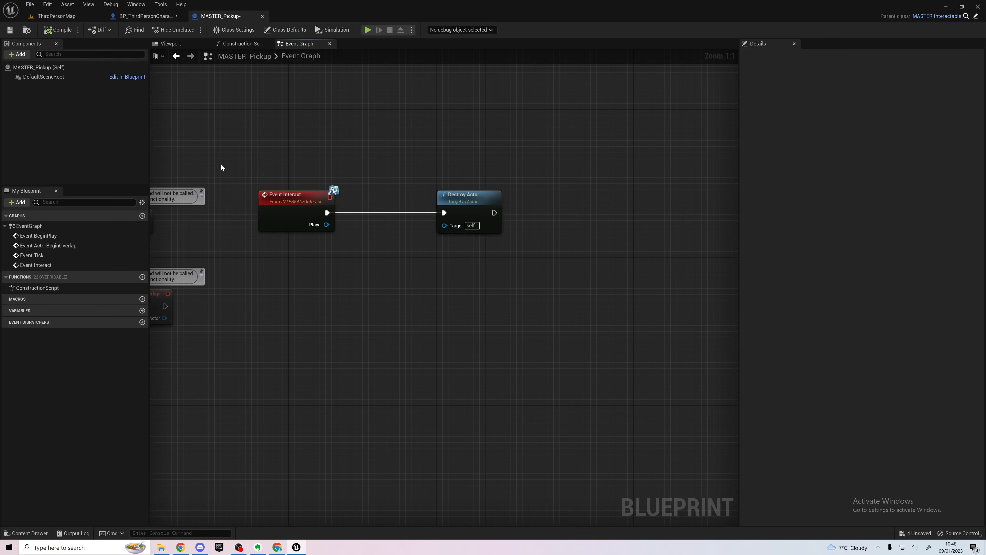
Create a child Blueprint class of MASTER_Pickup in the Interactable content folder and name it TESTPICKUP
left_click(54, 16)
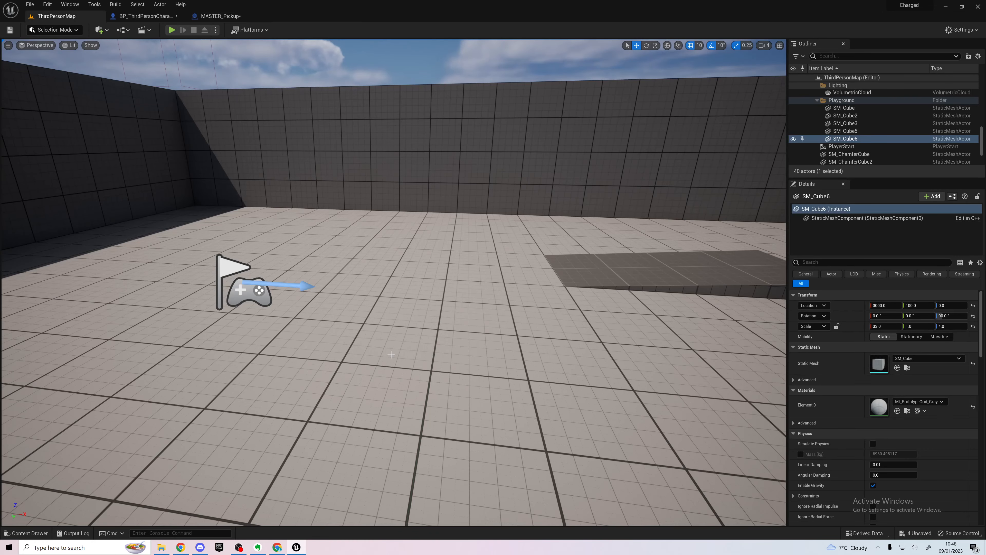
left_click(35, 536)
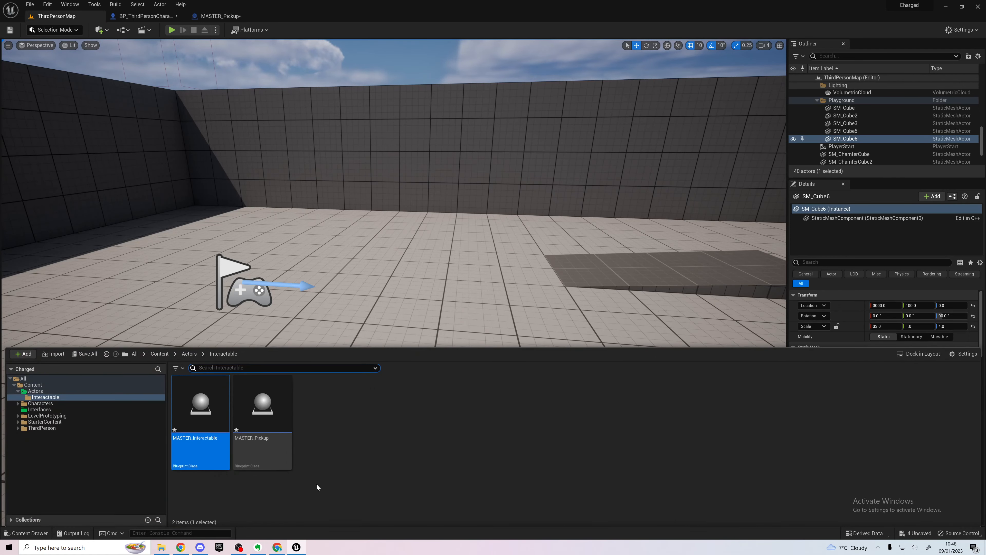
right_click(258, 417)
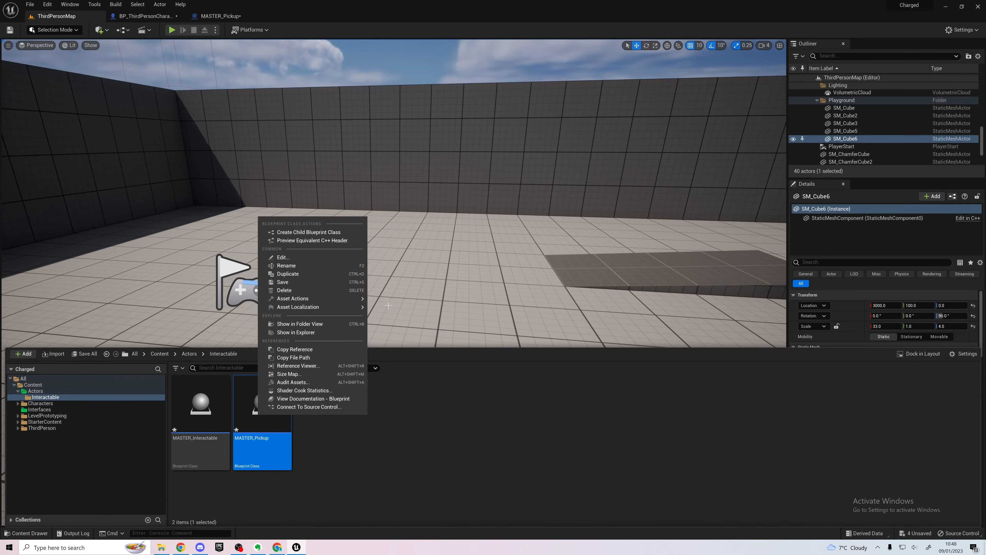
left_click(332, 232)
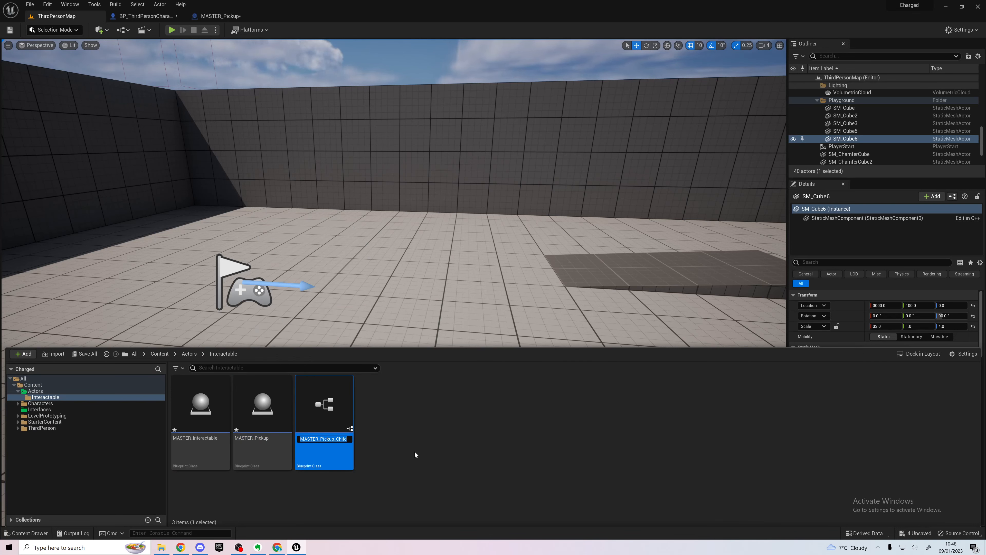
type("TESTPICKU")
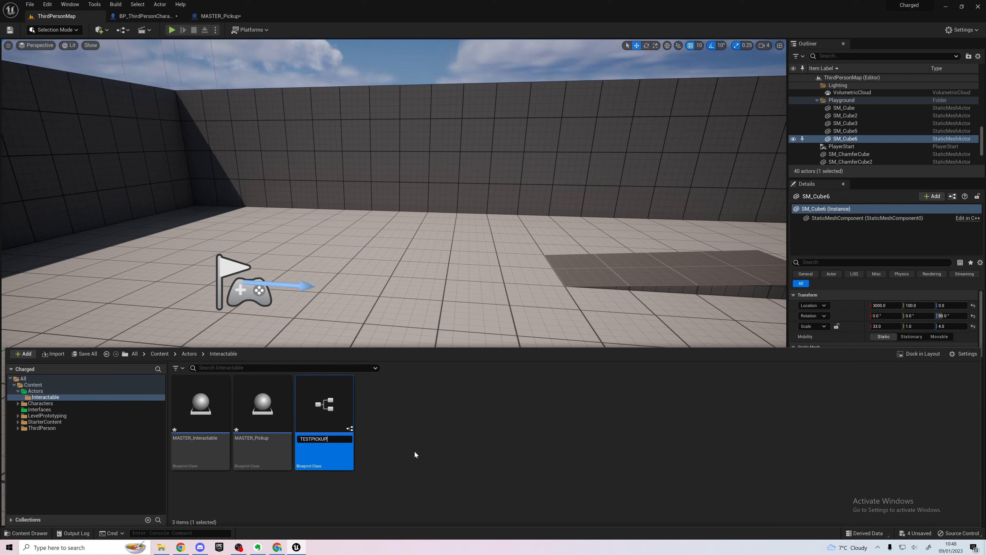
type("P")
key("Return")
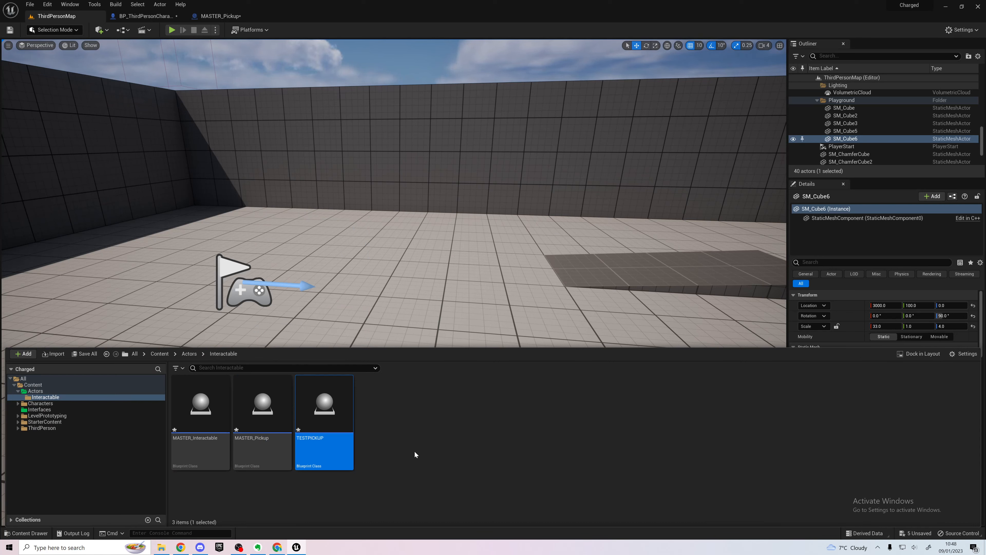
Add a Cube component to the TESTPICKUP blueprint, raise it to a Z location of 50, and compile
double_click(335, 409)
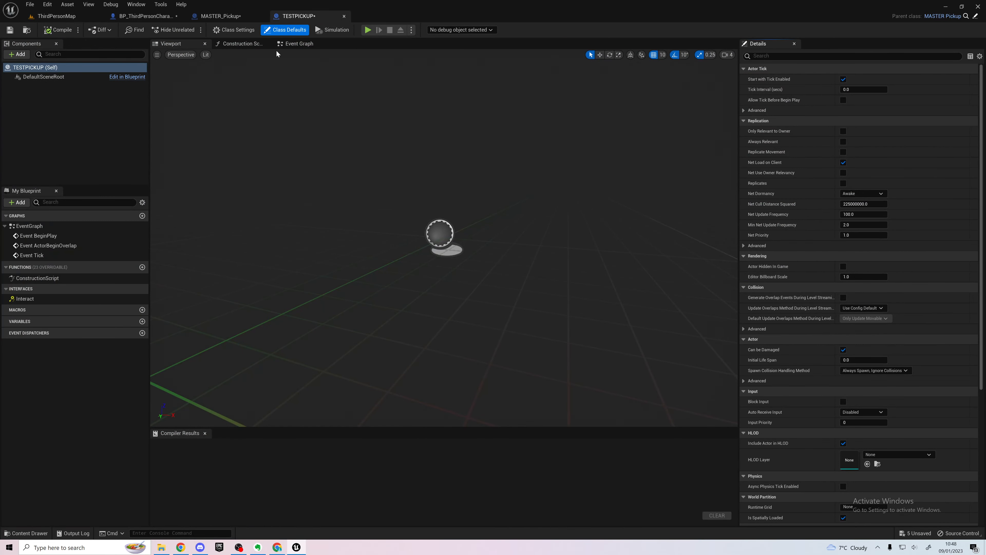
left_click(18, 54)
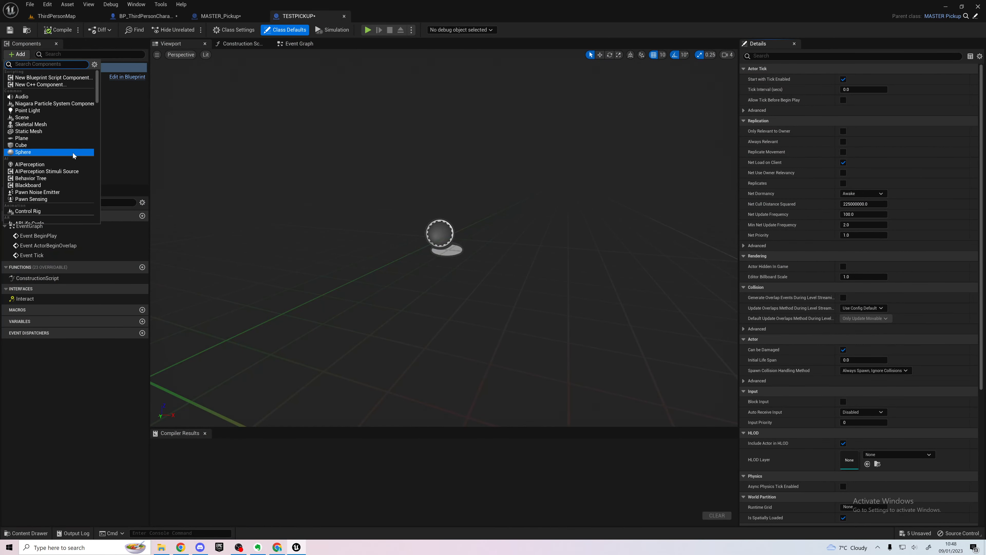
left_click(64, 145)
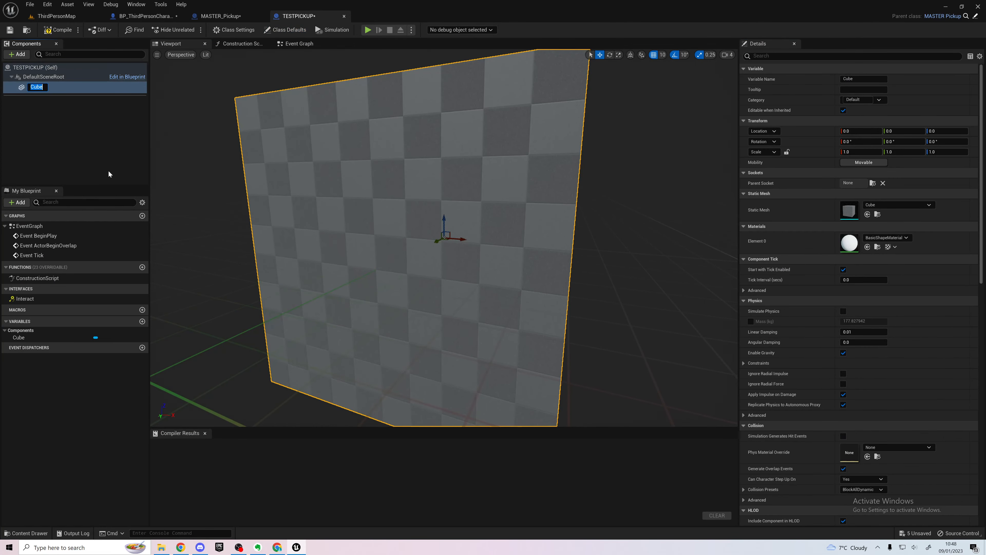
scroll(458, 211, "down", 3)
scroll(458, 212, "up", 1)
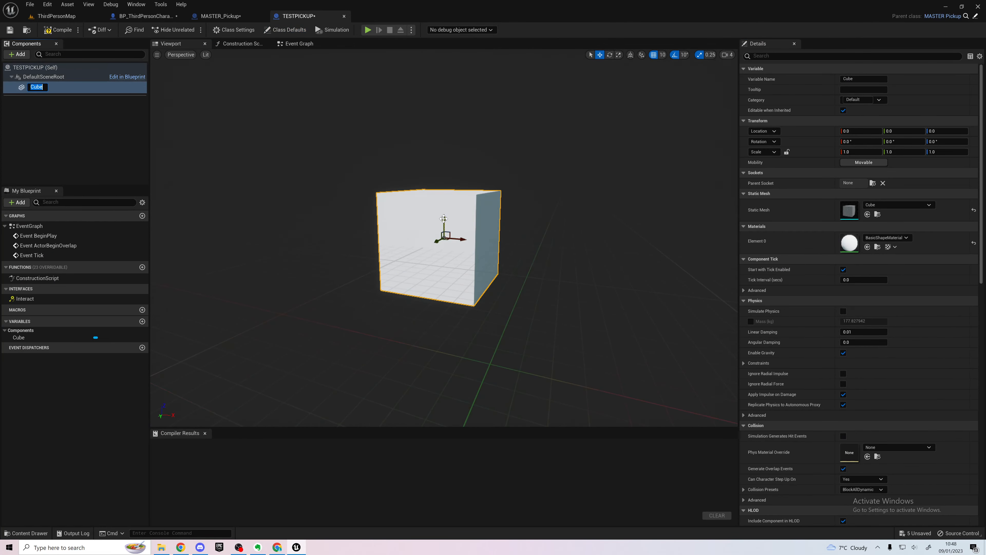
left_click_drag(444, 219, 444, 172)
right_click_drag(444, 172, 477, 183)
left_click(57, 30)
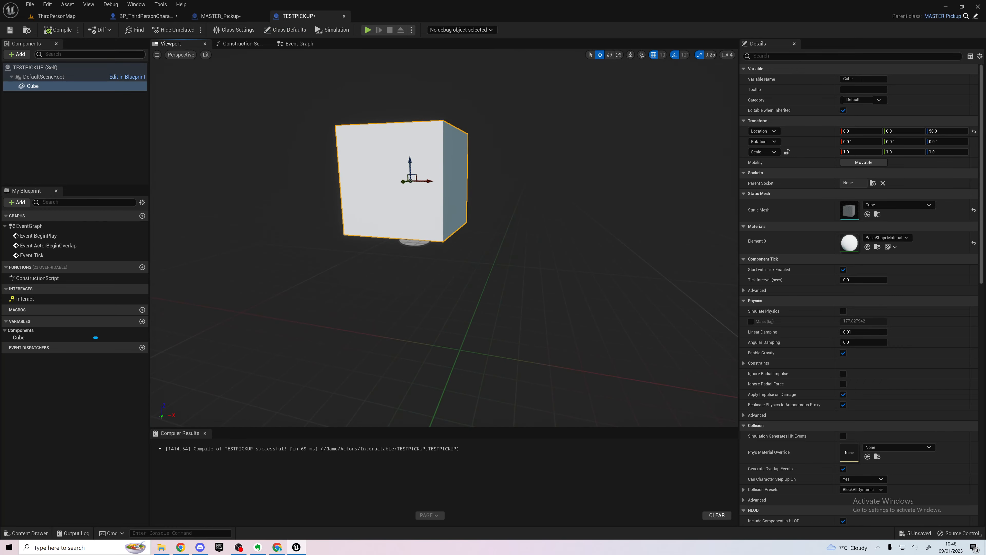
Place four TESTPICKUP instances in a spaced row on the floor of ThirdPersonMap, near the player start
left_click(56, 16)
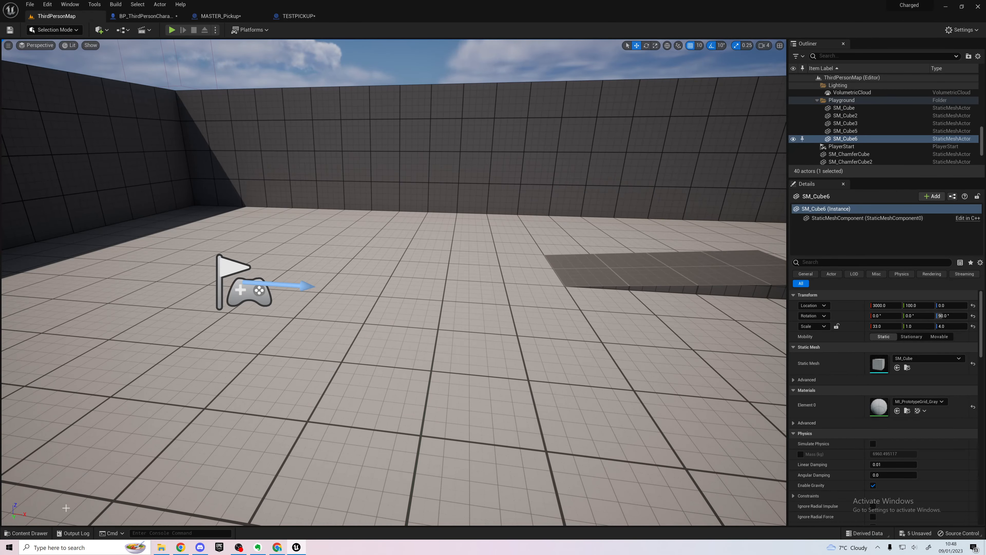
left_click(27, 533)
left_click_drag(324, 418, 172, 236)
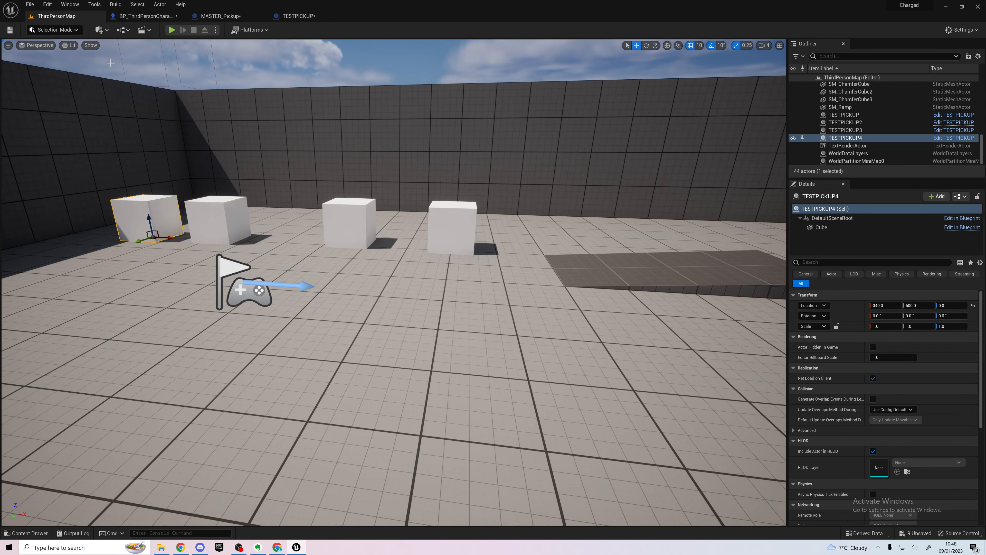
Play the level and test the interaction trace against the floor, ramp, platforms and blue cubes while running and jumping
left_click(172, 31)
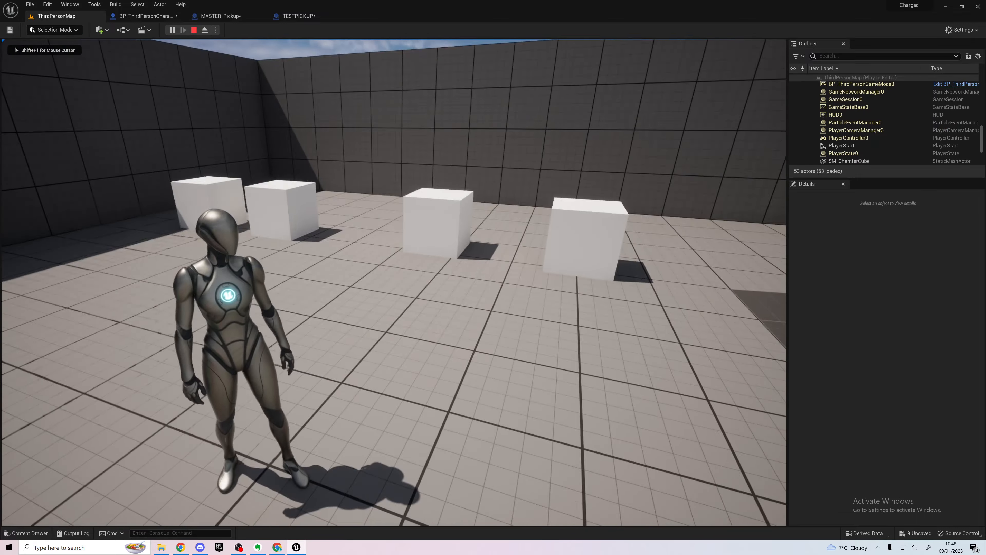
key("w")
key("e")
key("e")
key("e")
key("e")
key("e")
key("e")
key("e")
key("e")
key("e")
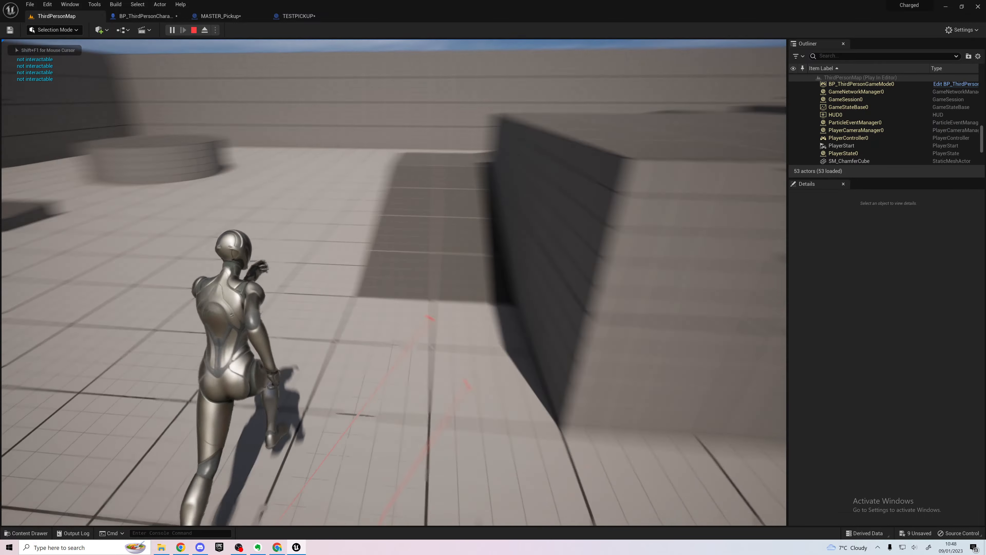
key("e")
key("e")
key("e")
key("e")
key("e")
key("e")
key("space")
key("space")
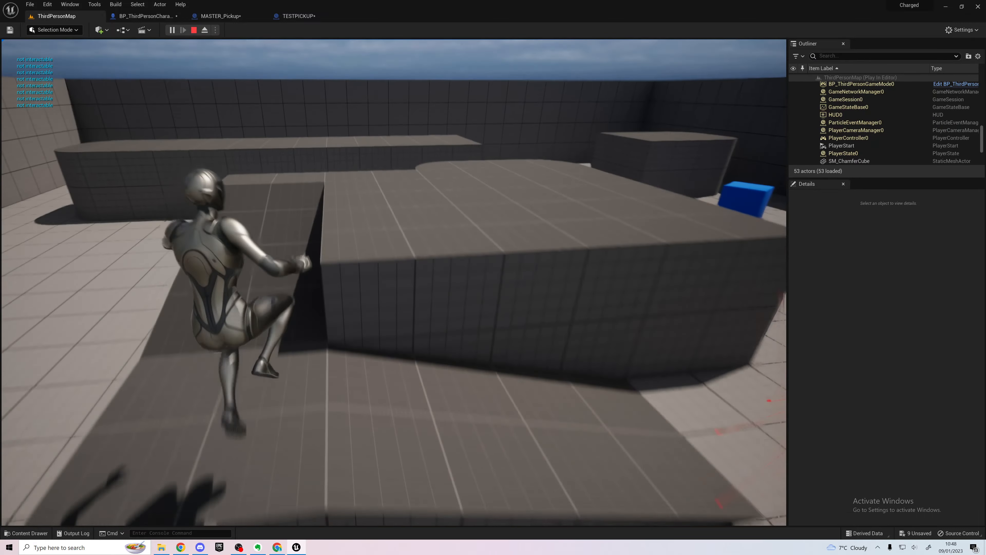
key("space")
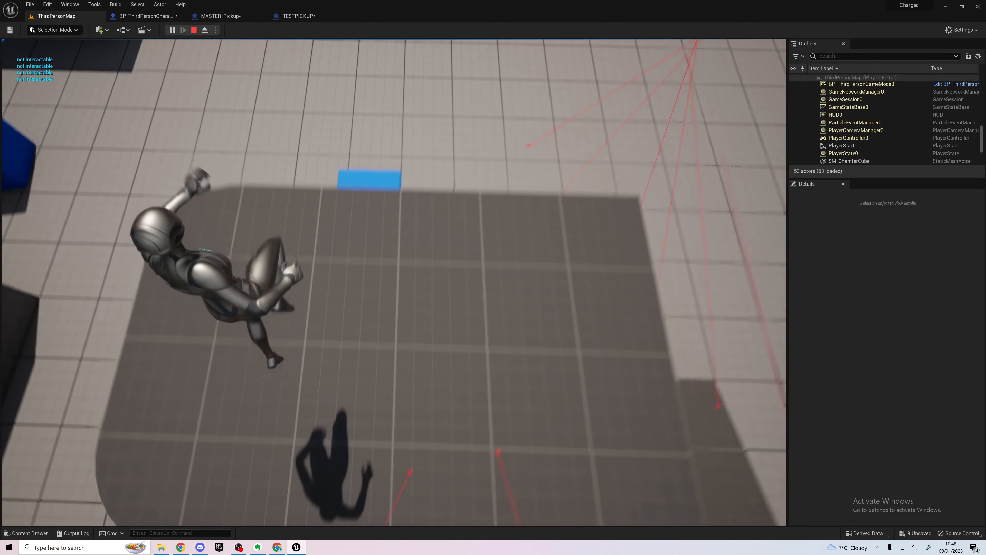
key("e")
key("e")
key("e")
key("e")
key("e")
key("e")
key("e")
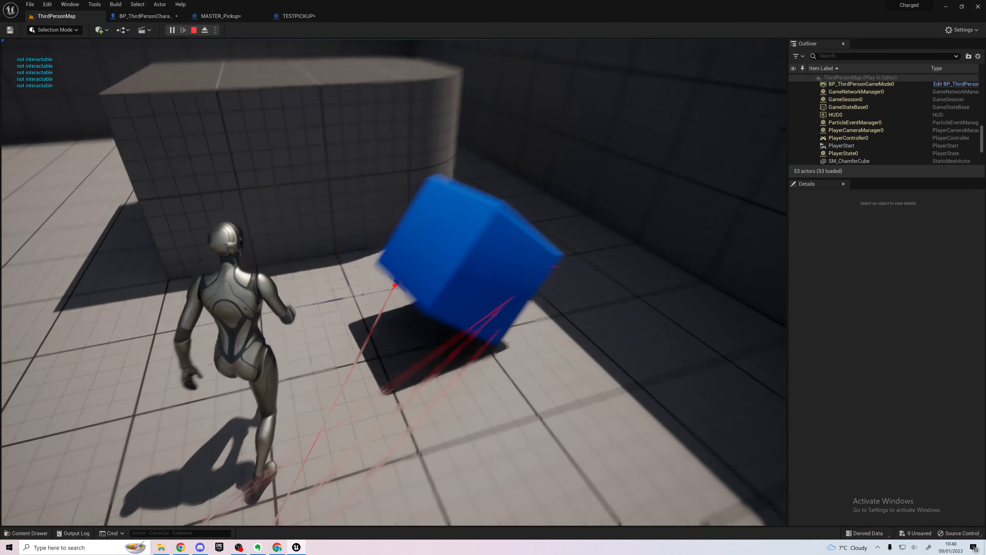
Run the character back to the white pickup cubes, interact with them, and end the play session
key("w")
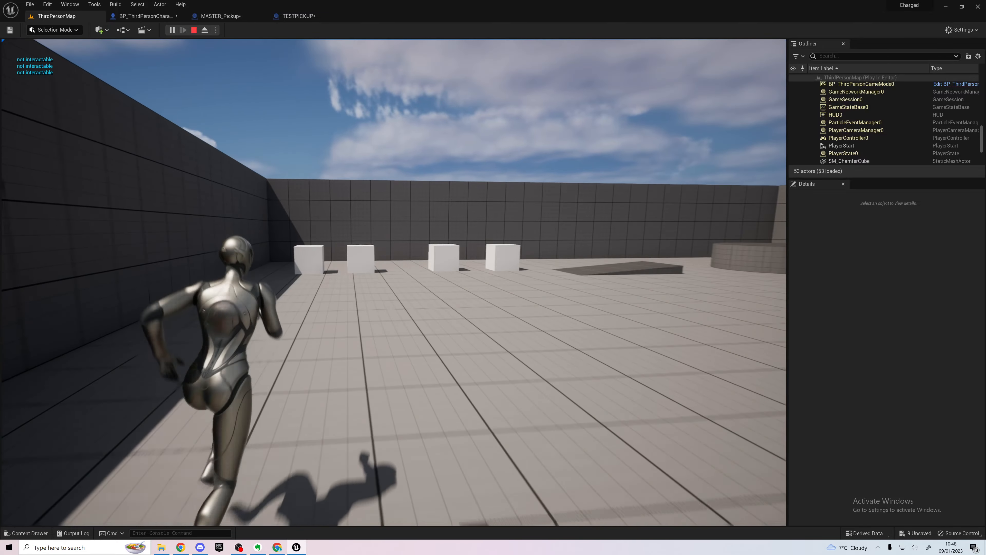
key("w")
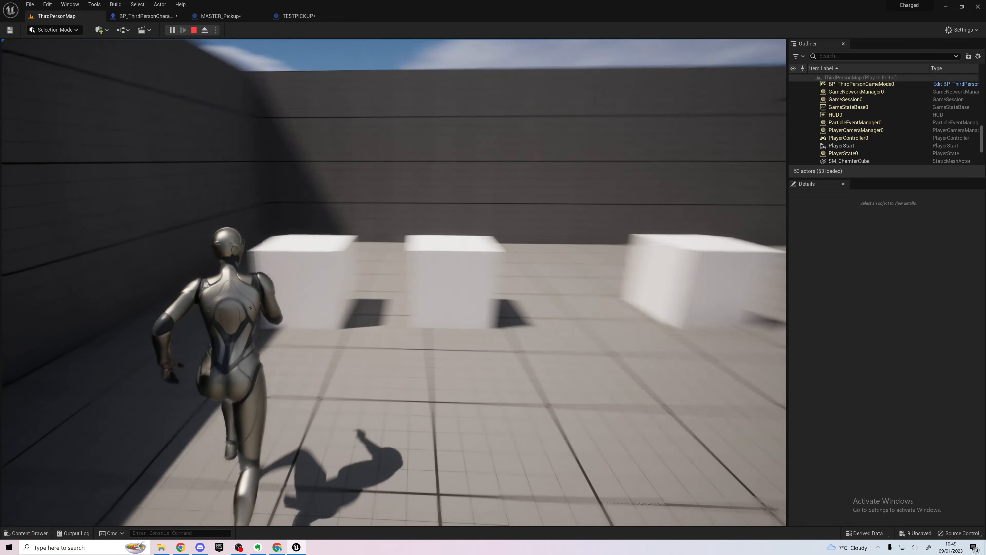
key("e")
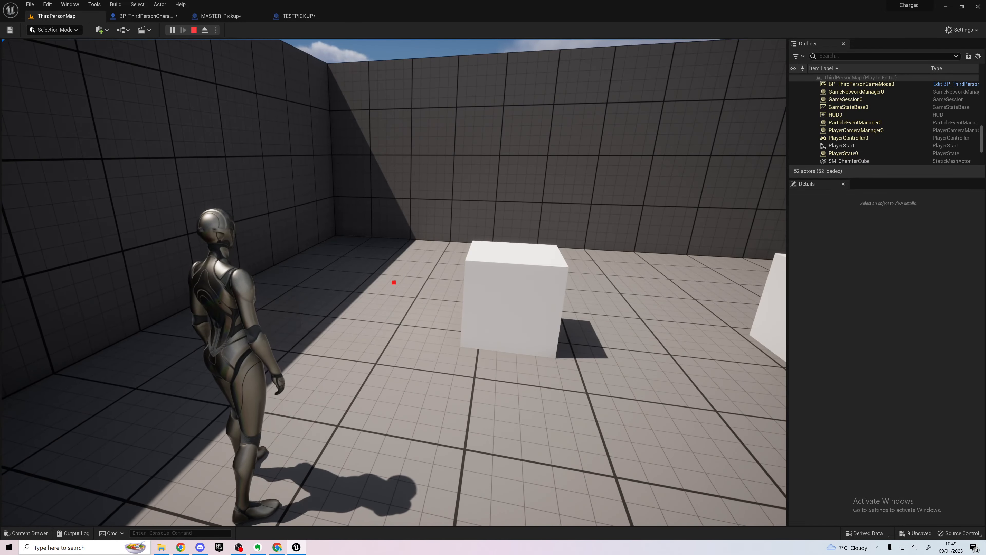
key("e")
key("Escape")
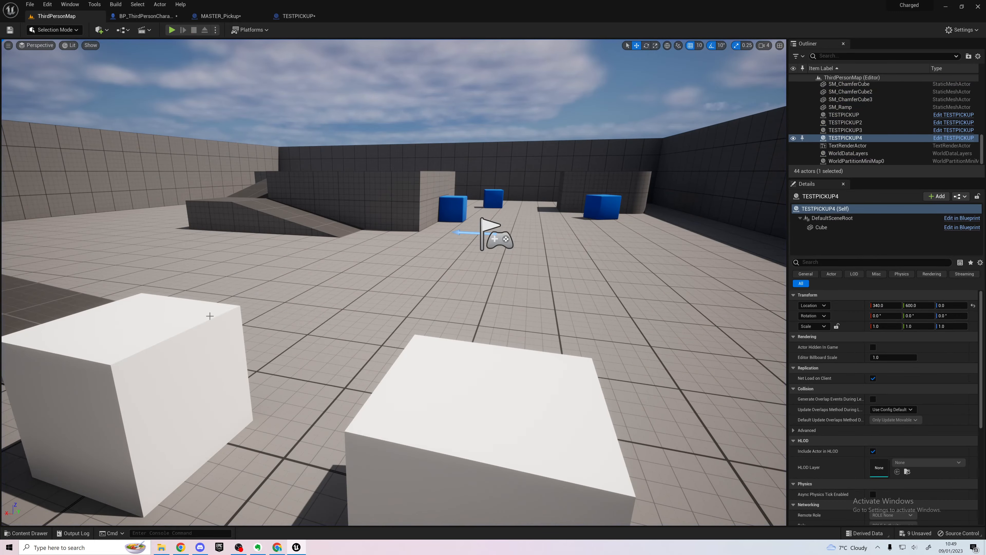
right_click_drag(187, 371, 521, 423)
key("s")
key("s")
key("a")
key("w")
key("d")
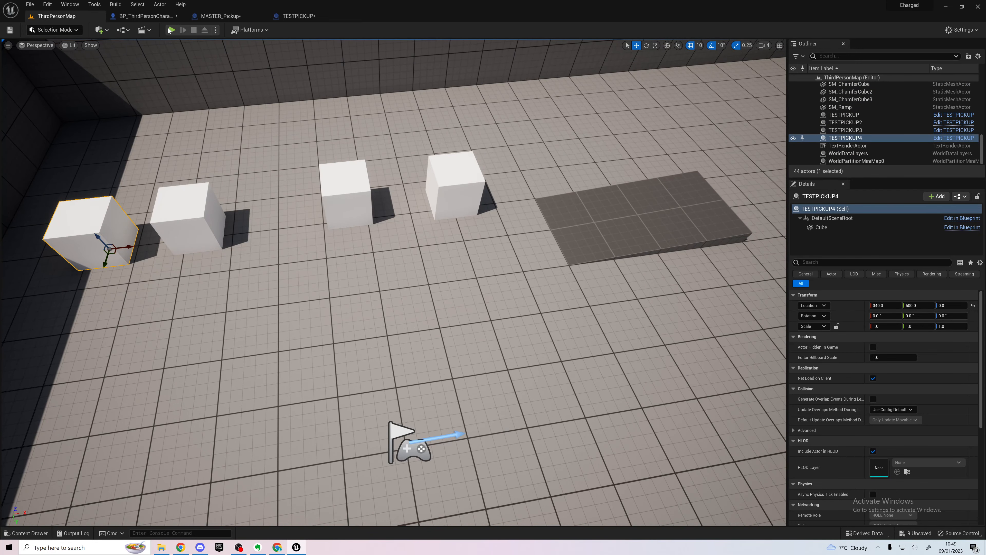
Delete the Destroy Actor node from MASTER_Pickup's Event Graph
left_click(220, 16)
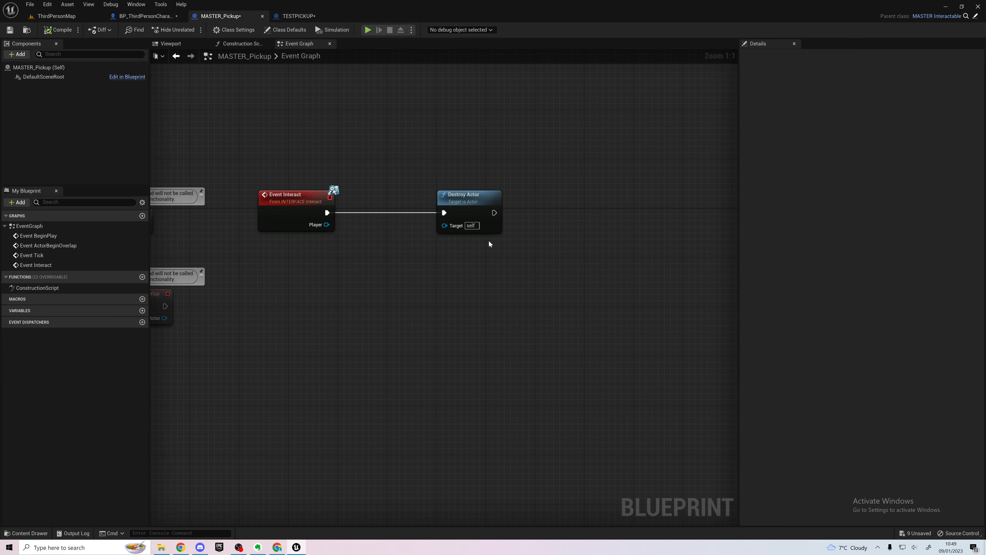
left_click(486, 197)
key("Delete")
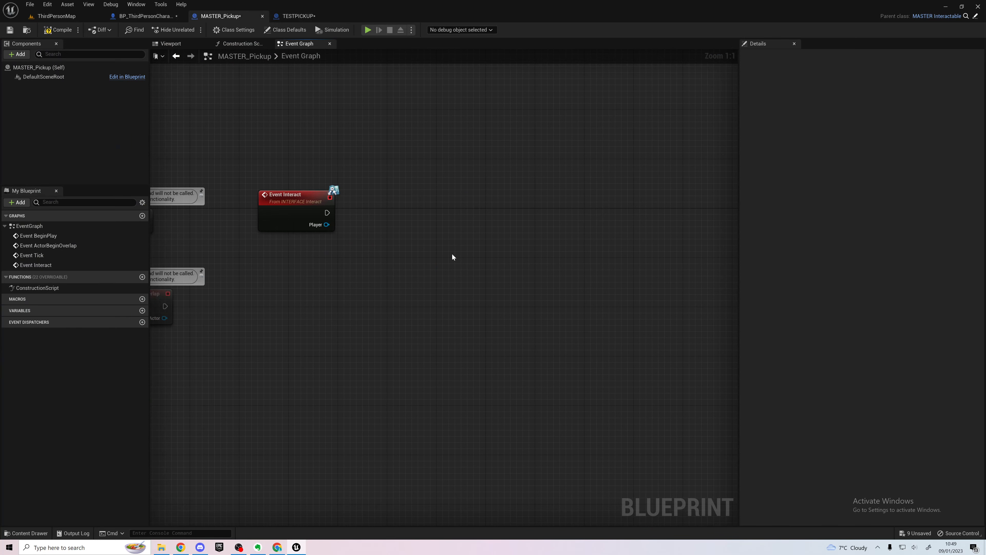
Promote the Player output of Event Interact in MASTER_Pickup to a variable, with its Set node connected to the event
scroll(378, 271, "up", 1)
mouse_move(379, 271)
right_mouse_down()
mouse_move(396, 238)
mouse_move(375, 267)
right_mouse_up()
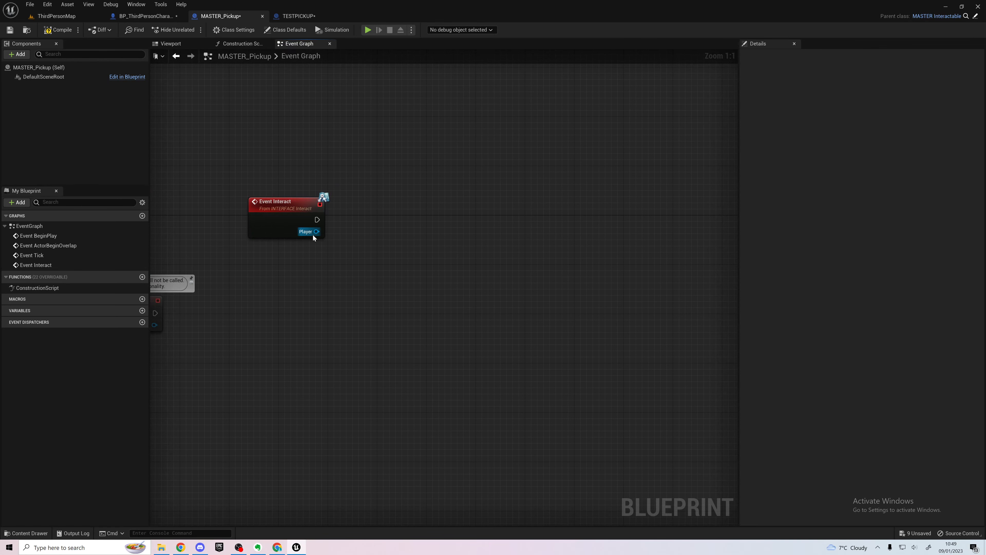
left_click_drag(285, 222, 379, 311)
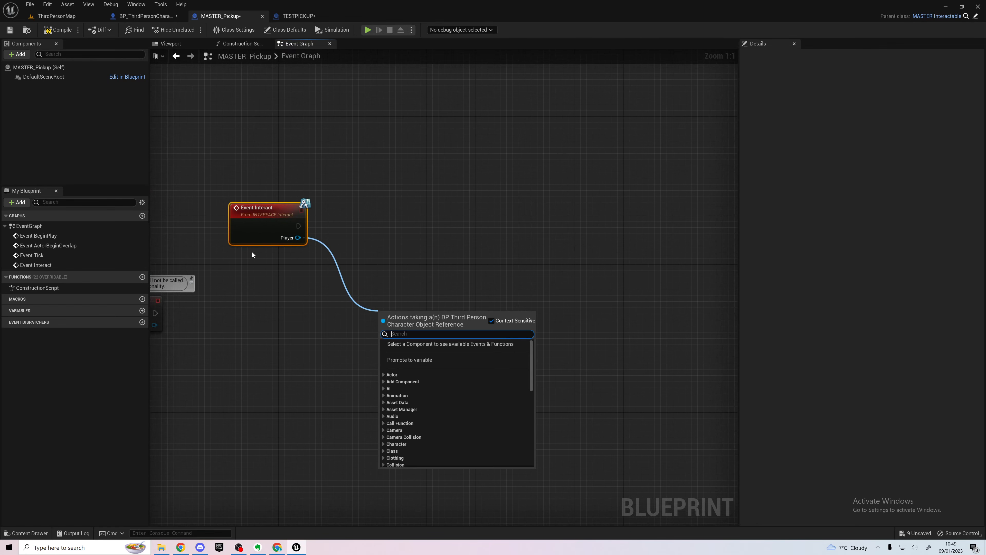
left_click(247, 311)
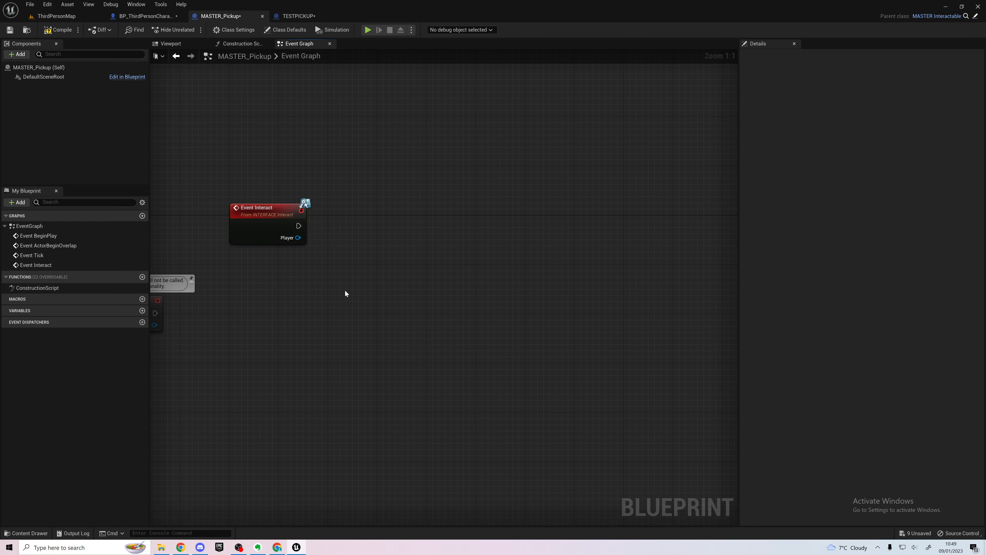
right_click(298, 238)
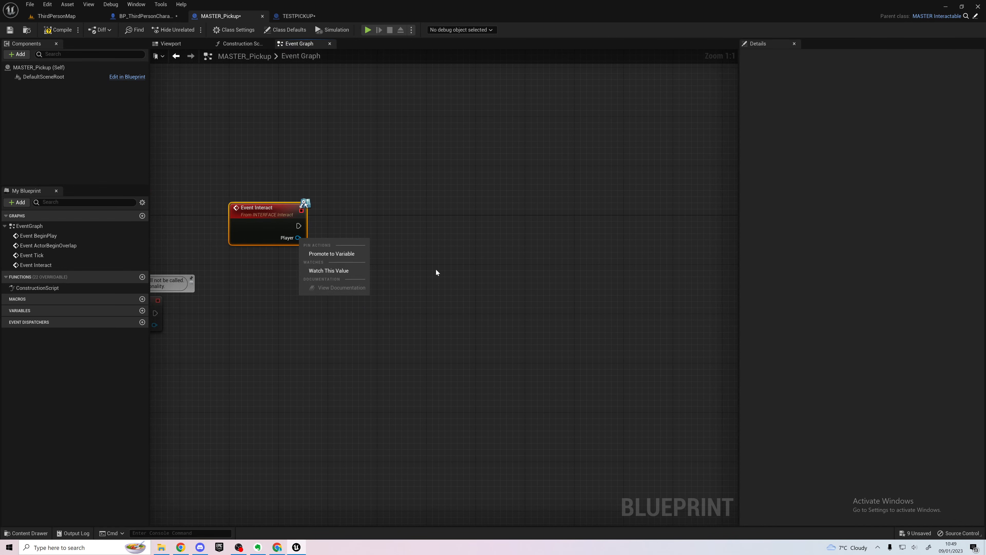
left_click(347, 255)
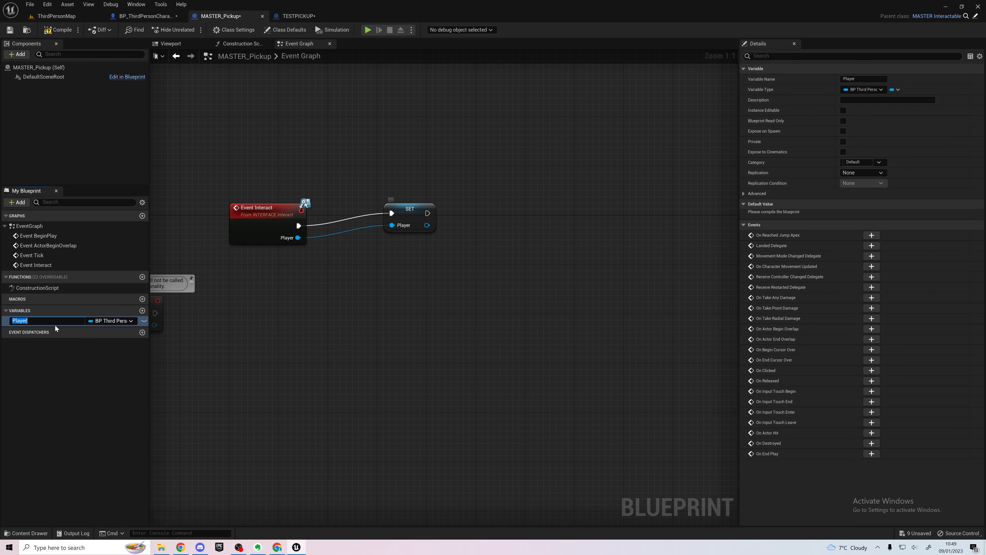
Rename the new Player variable to "Player (pickup ref)" and place its Set node close beside Event Interact
left_click(66, 320)
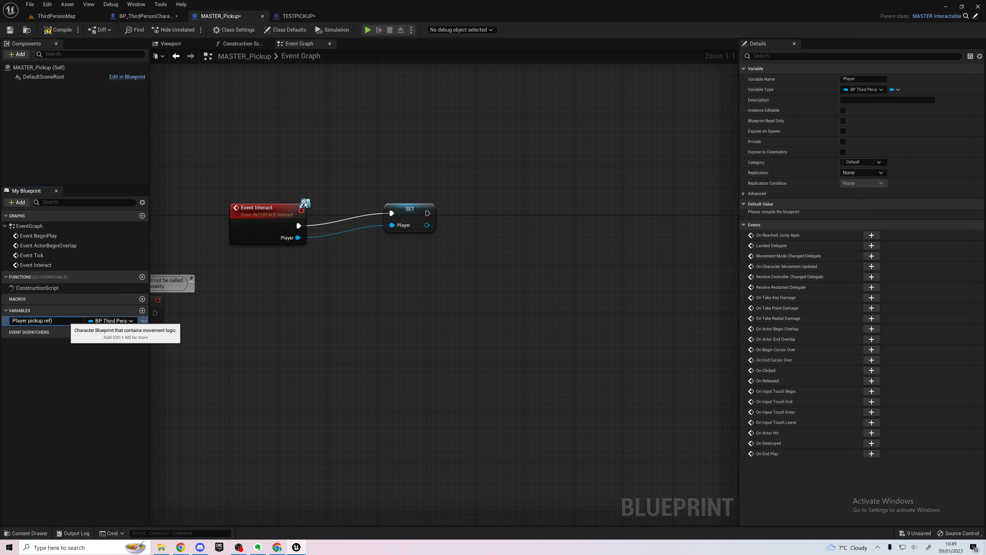
type("(")
key("Return")
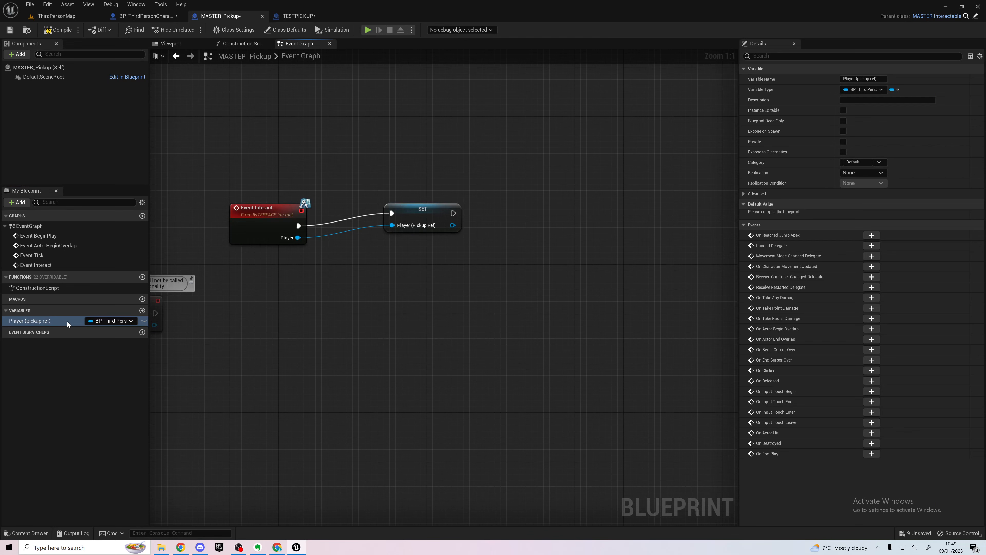
left_click_drag(406, 213, 366, 224)
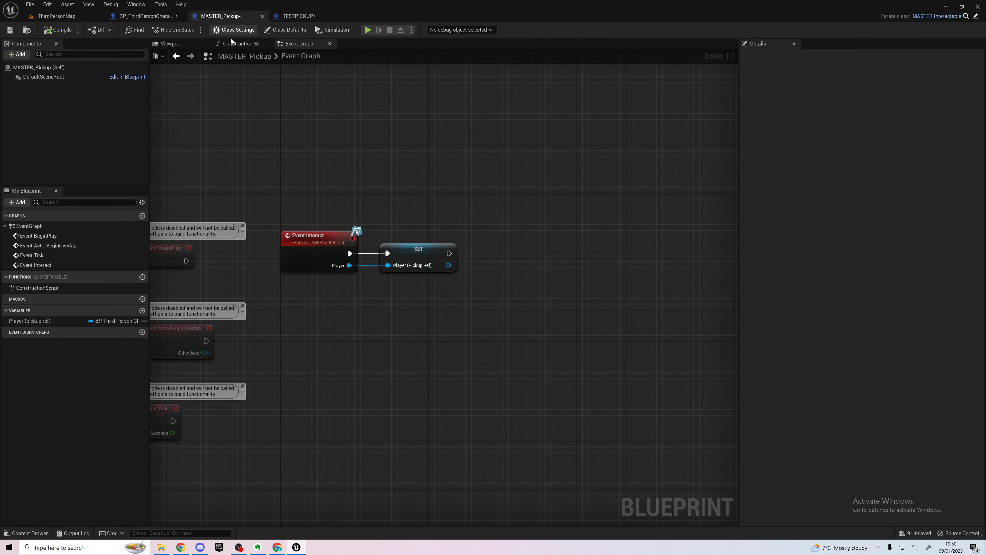
Review the line trace, MASTER_Interactable cast and Interact call in BP_ThirdPersonCharacter's Event Graph
left_click(135, 19)
right_click_drag(346, 295, 157, 314)
mouse_move(489, 259)
right_mouse_down()
mouse_move(433, 268)
mouse_move(450, 245)
mouse_move(789, 205)
mouse_move(508, 247)
right_mouse_up()
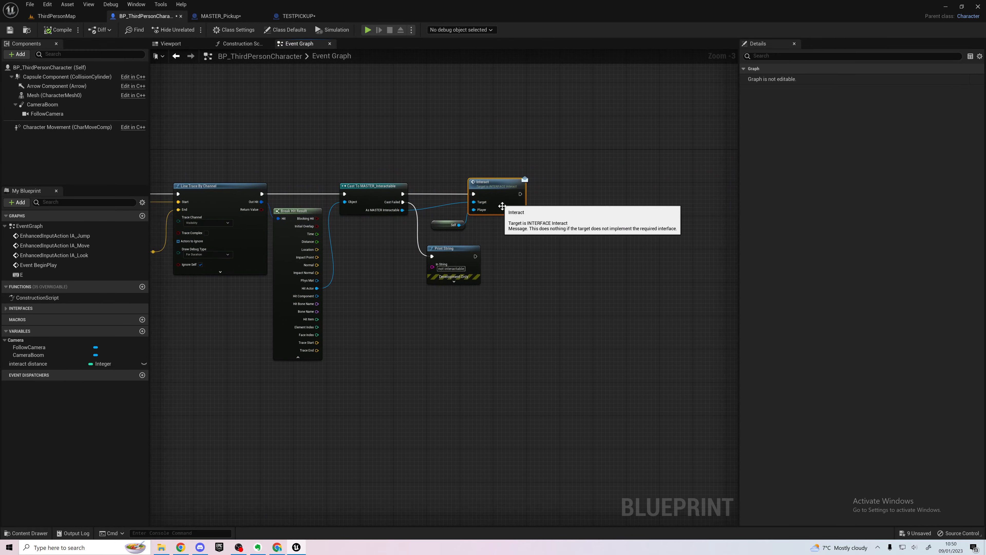
right_click_drag(499, 201, 782, 196)
right_click_drag(799, 250, 416, 239)
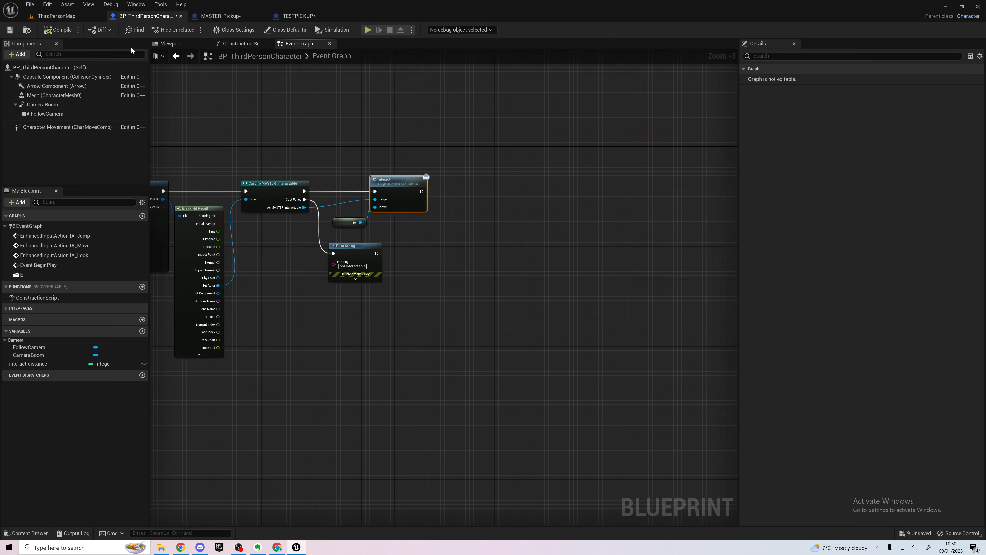
Open INTERFACE_Interact from the project's Interfaces folder and add a function named Pickup to it
left_click(71, 19)
left_click(27, 534)
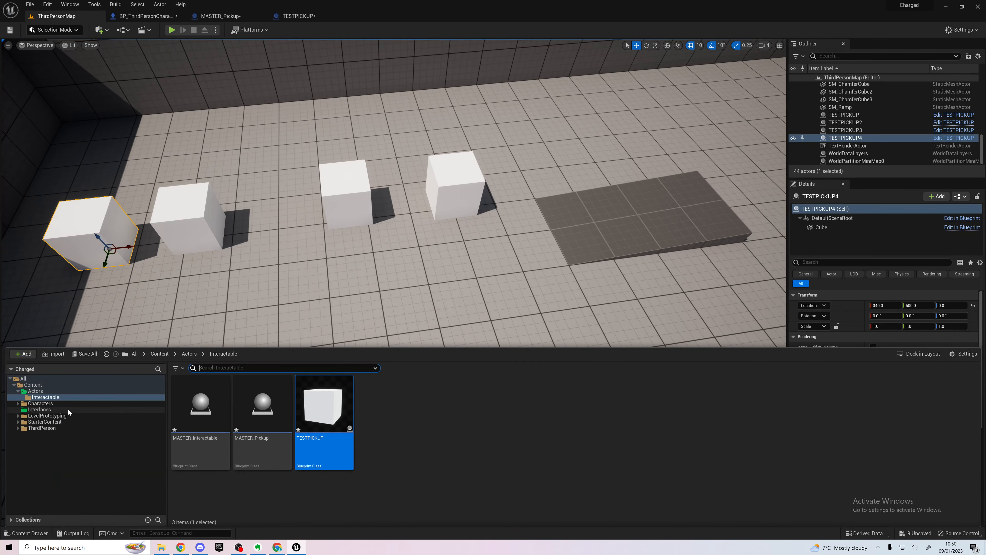
left_click(41, 409)
left_click(218, 420)
double_click(218, 420)
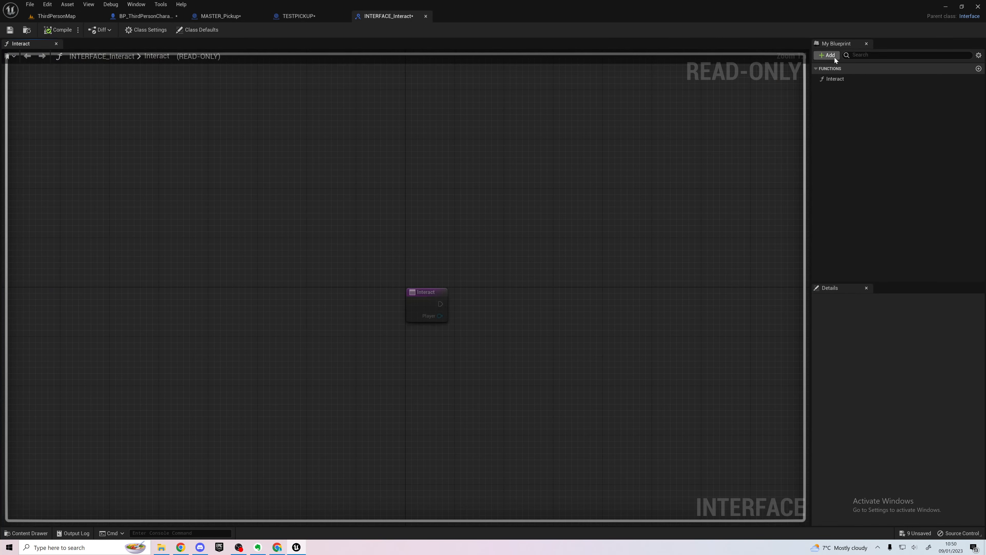
left_click(841, 77)
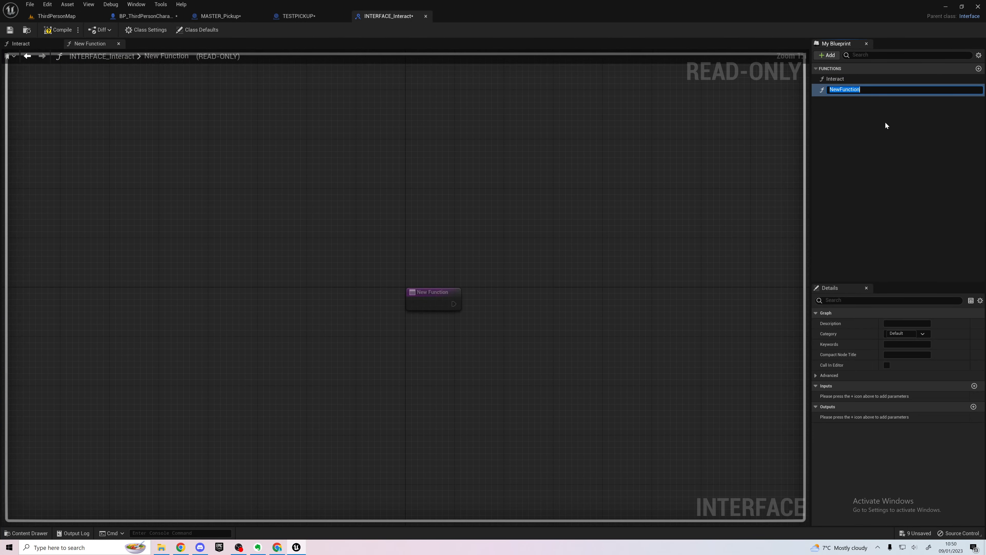
type("Pickup")
key("Return")
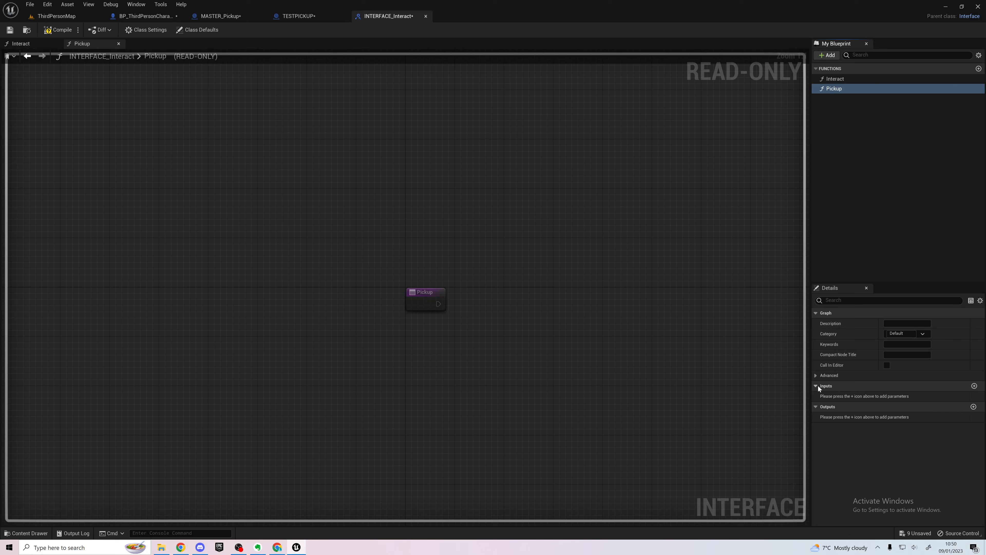
Add an input parameter to the Pickup function and bring up the choice of its variable type
left_click(975, 386)
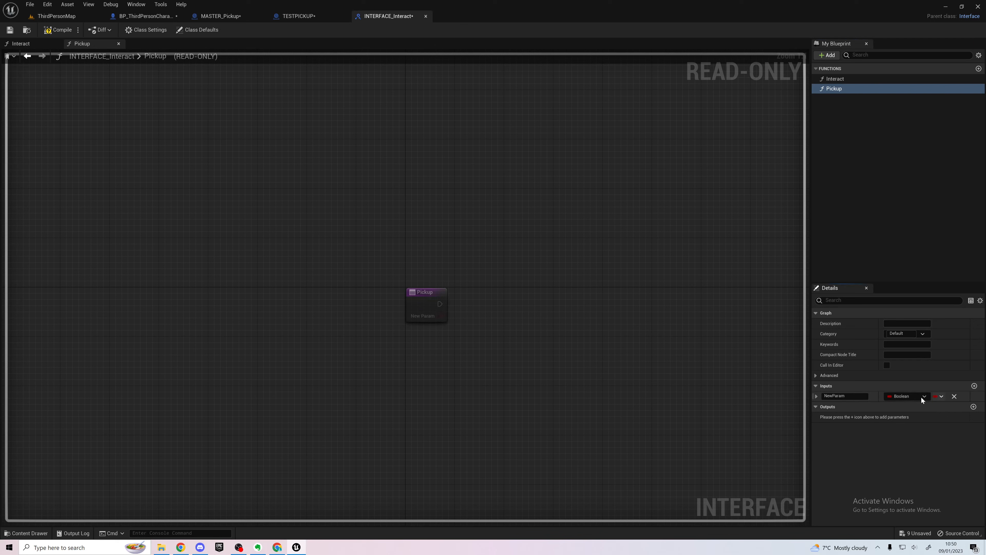
left_click(924, 397)
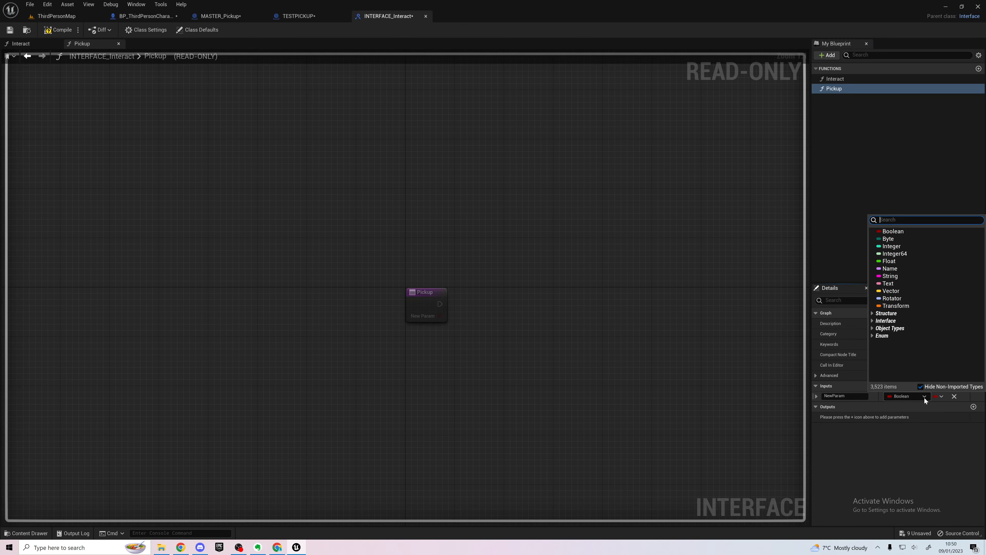